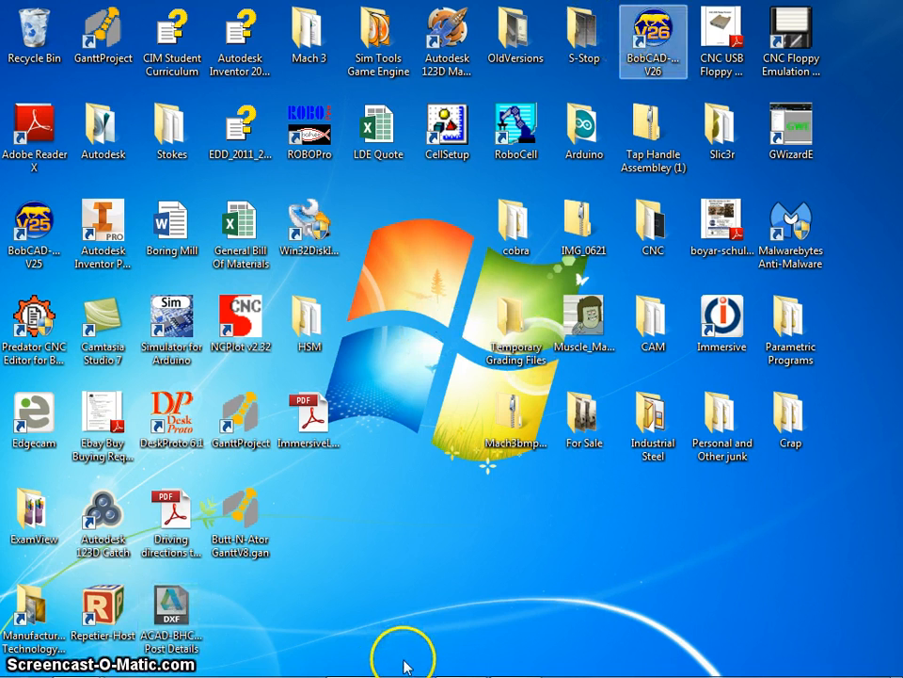
- Switch to BobCAD V26 and create a new blank document
mouse_move(377, 664)
click(460, 658)
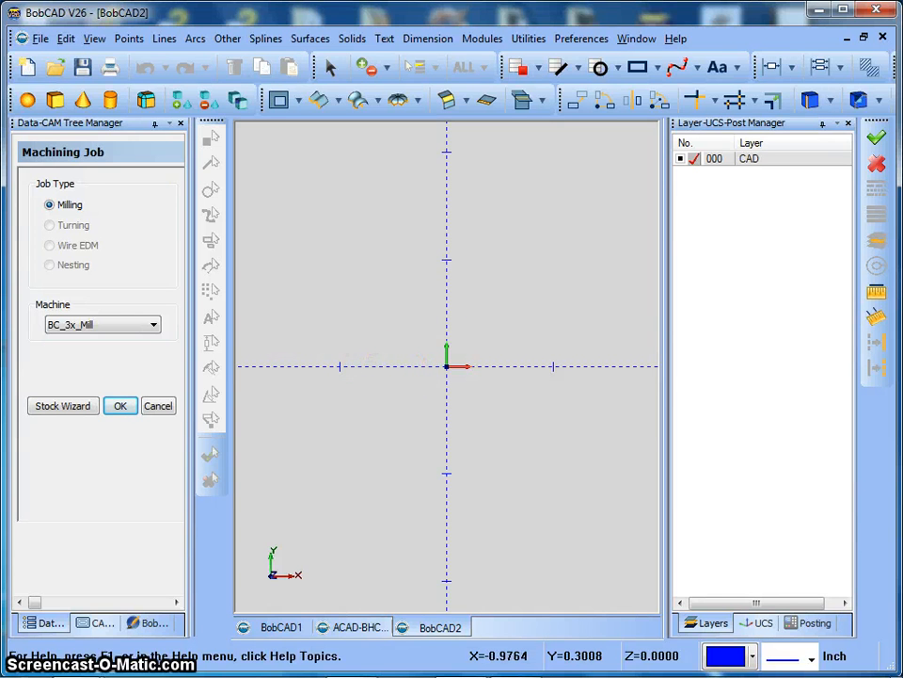
click(36, 39)
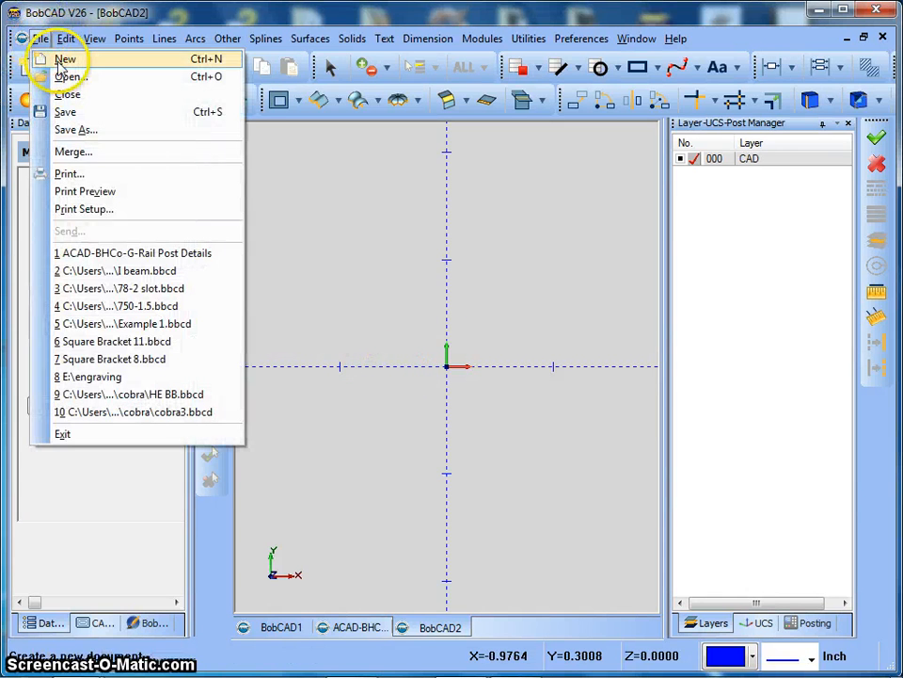
click(60, 63)
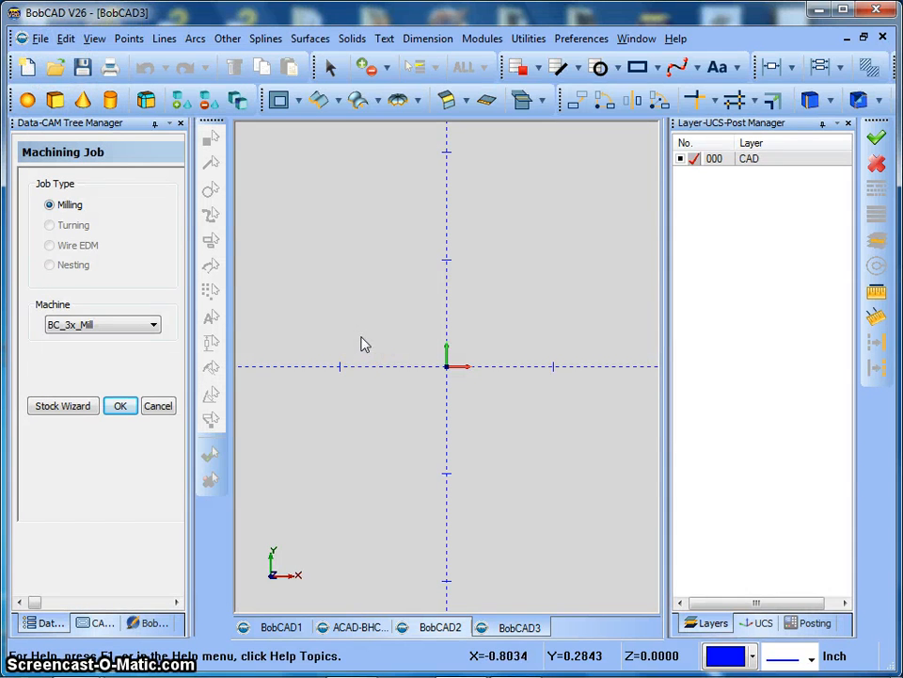
- Open the DXF file ACAD-BHCo-G-Rail Post Details from the Desktop, with All BobCAD Files as the file type
click(39, 39)
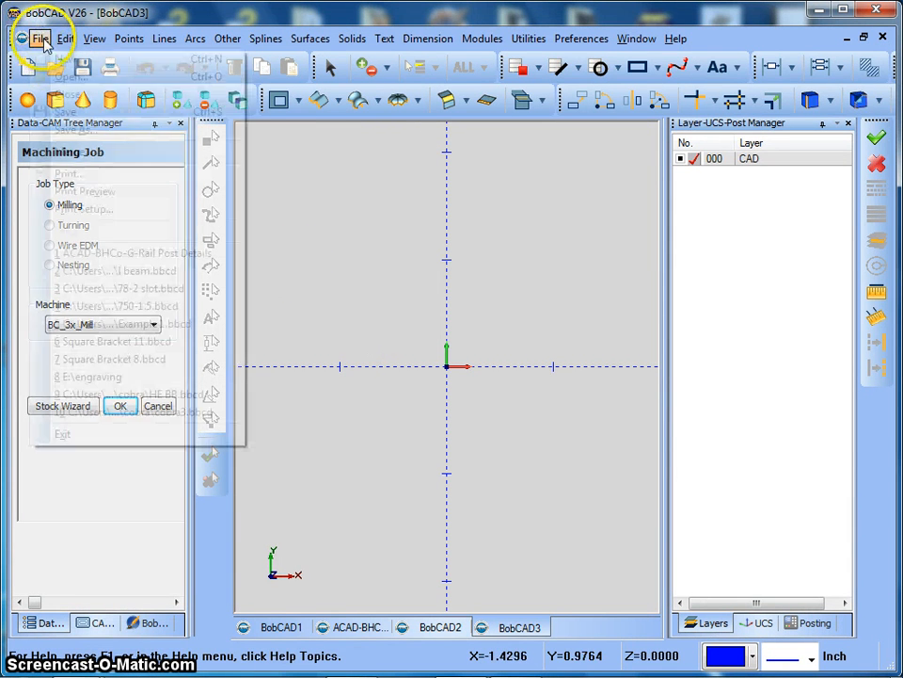
click(66, 79)
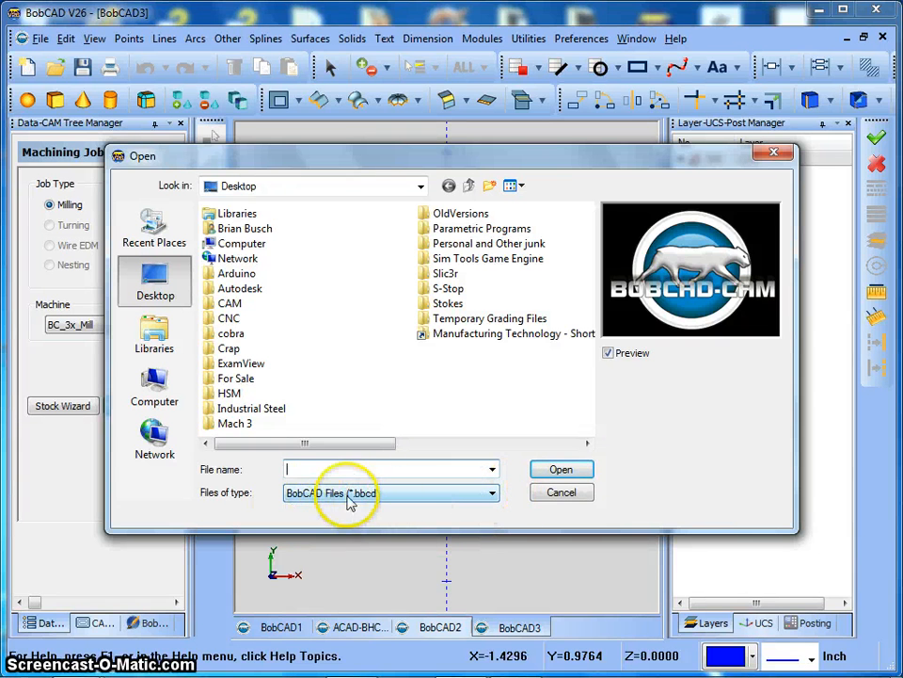
click(484, 497)
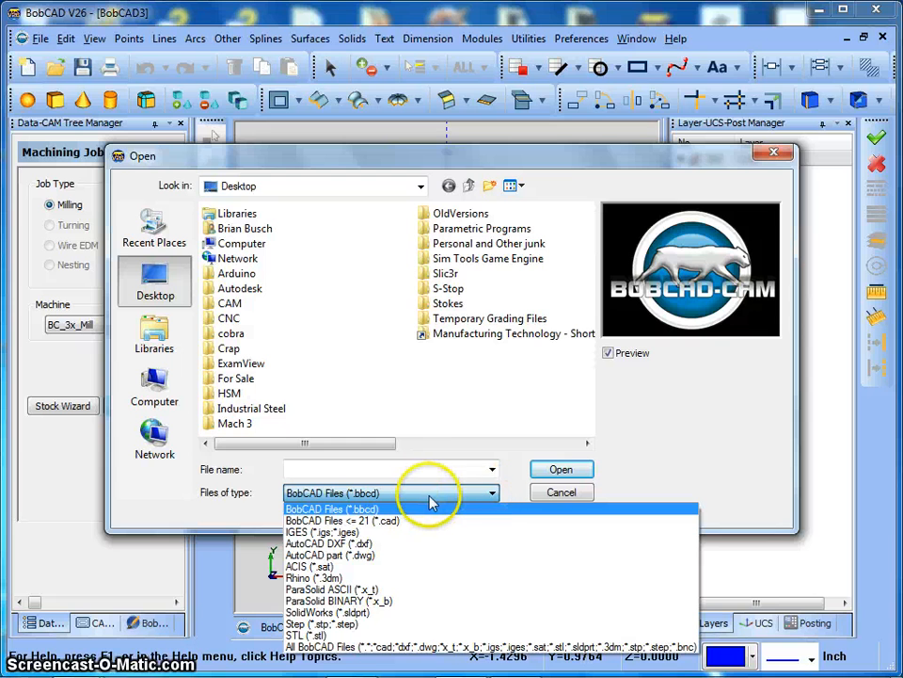
click(335, 646)
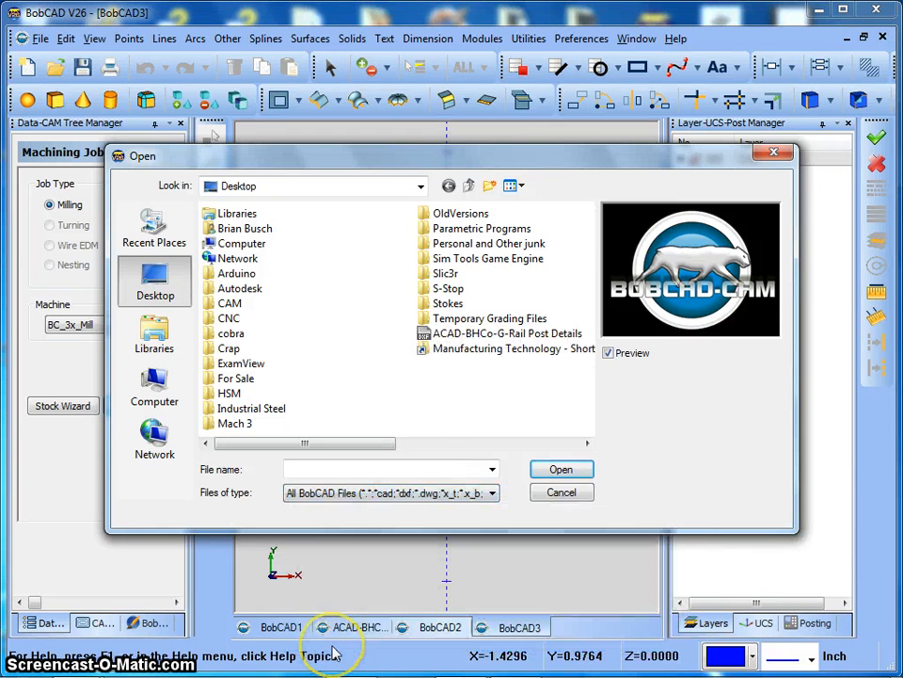
click(442, 336)
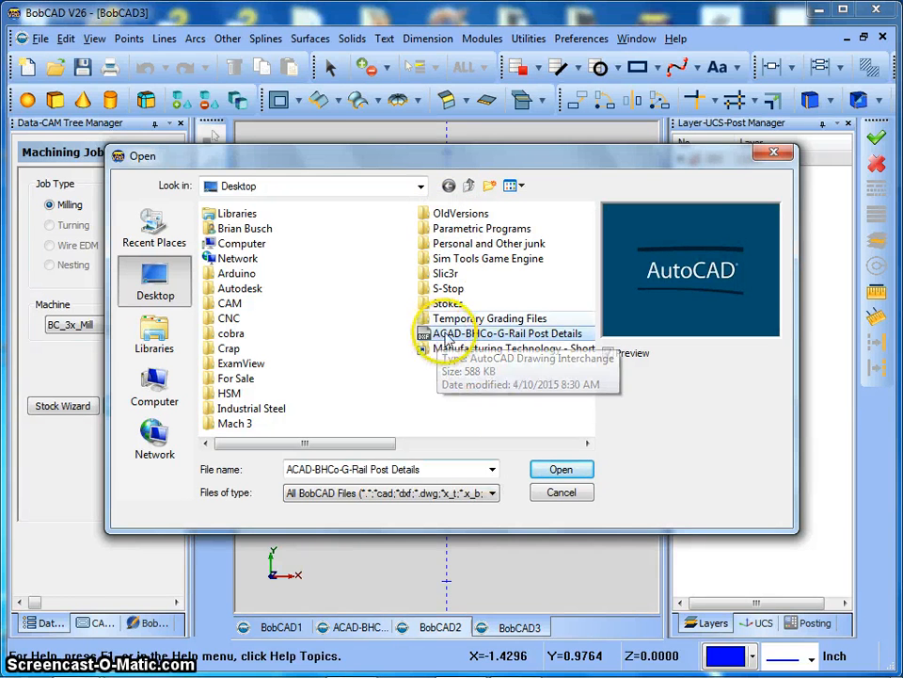
click(553, 469)
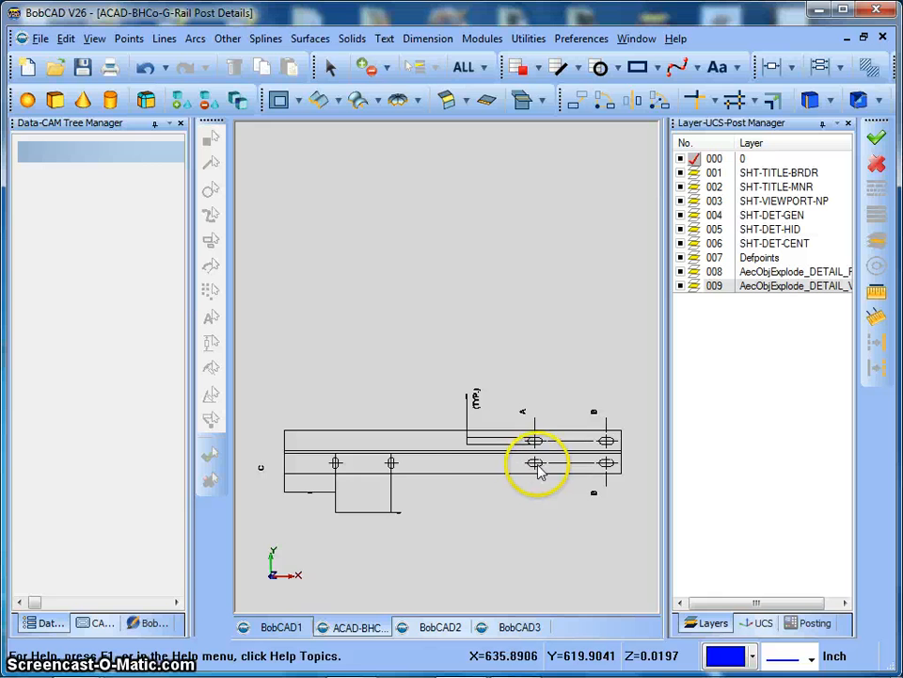
- Examine the imported rail post drawing, including its slots, centre lines and overall orientation
scroll(421, 490, down, 1)
scroll(478, 468, up, 3)
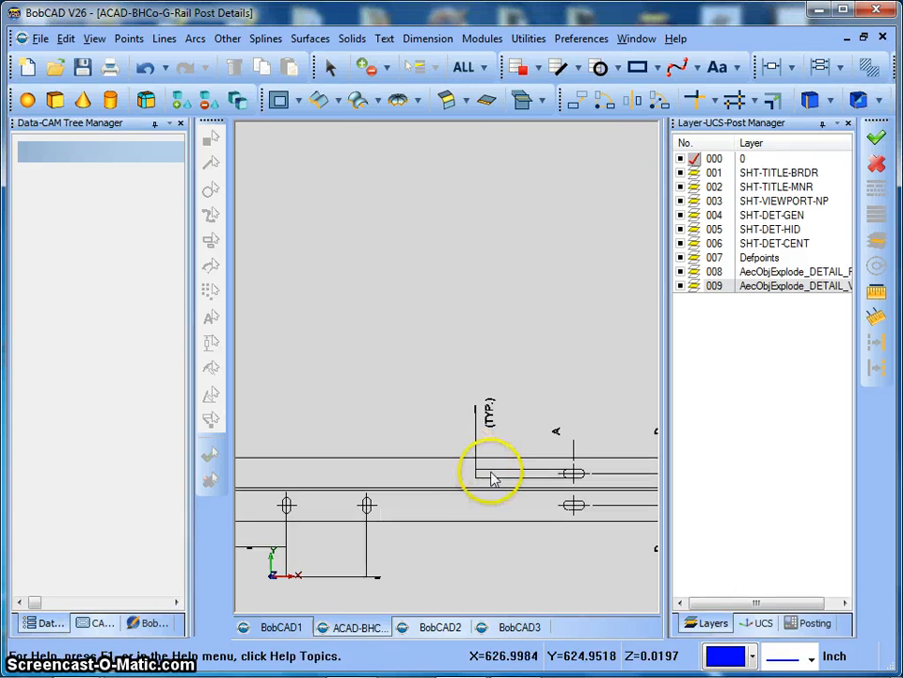
scroll(483, 483, down, 4)
scroll(464, 451, up, 4)
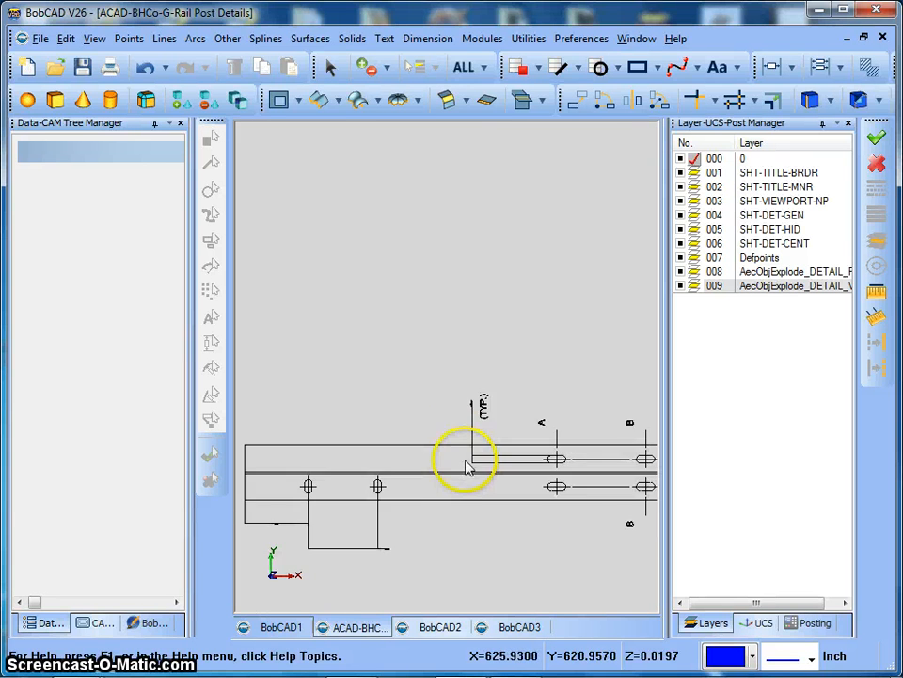
scroll(468, 469, up, 1)
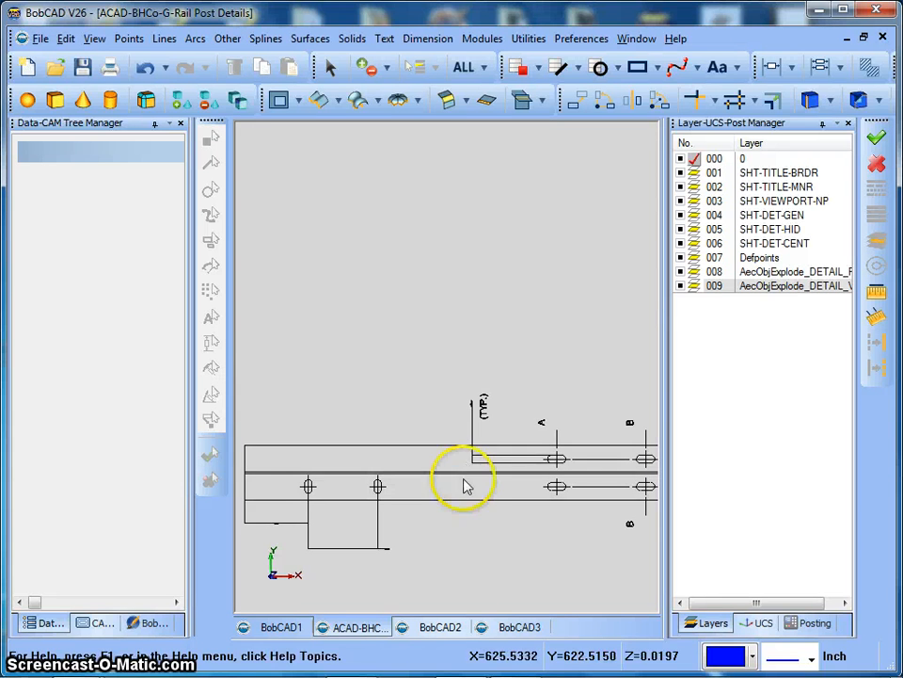
scroll(428, 504, down, 1)
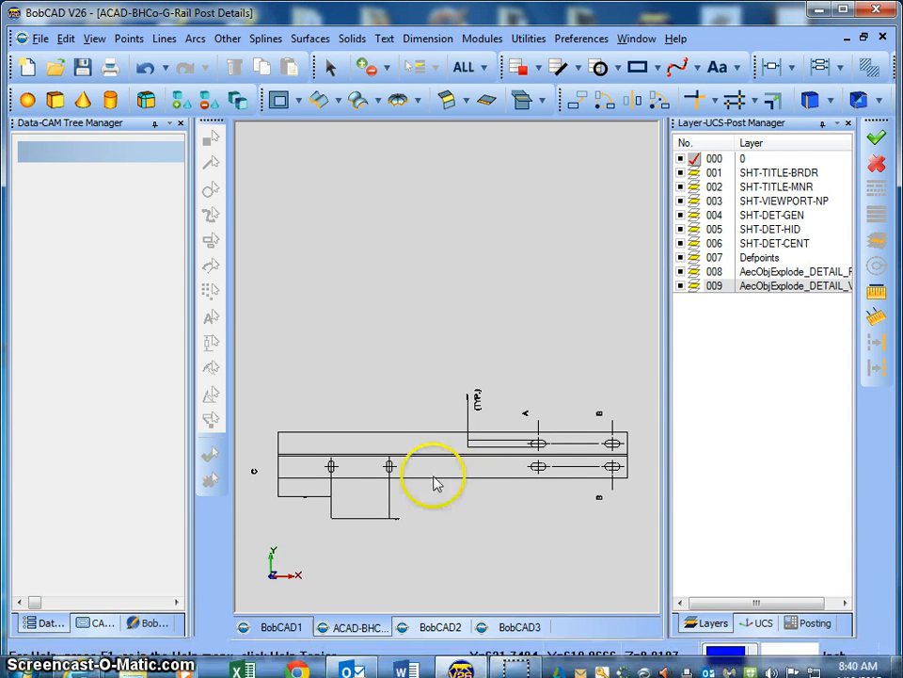
scroll(450, 478, up, 1)
scroll(450, 478, down, 1)
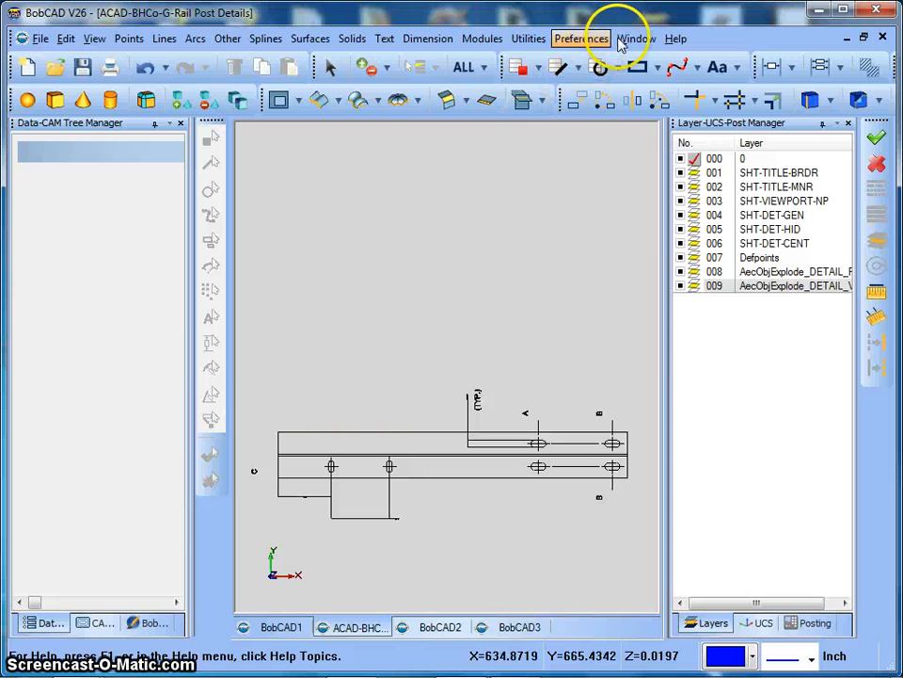
- Start the planar Rotate command instead of Rotate 3D and set the angle around the Z axis to -90
click(542, 39)
click(555, 94)
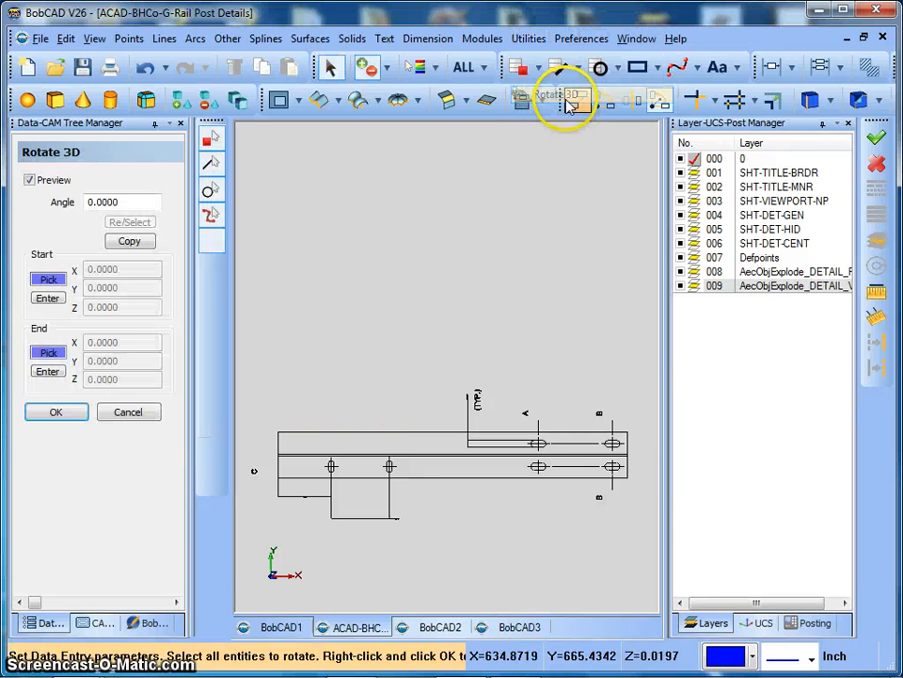
click(531, 39)
click(546, 76)
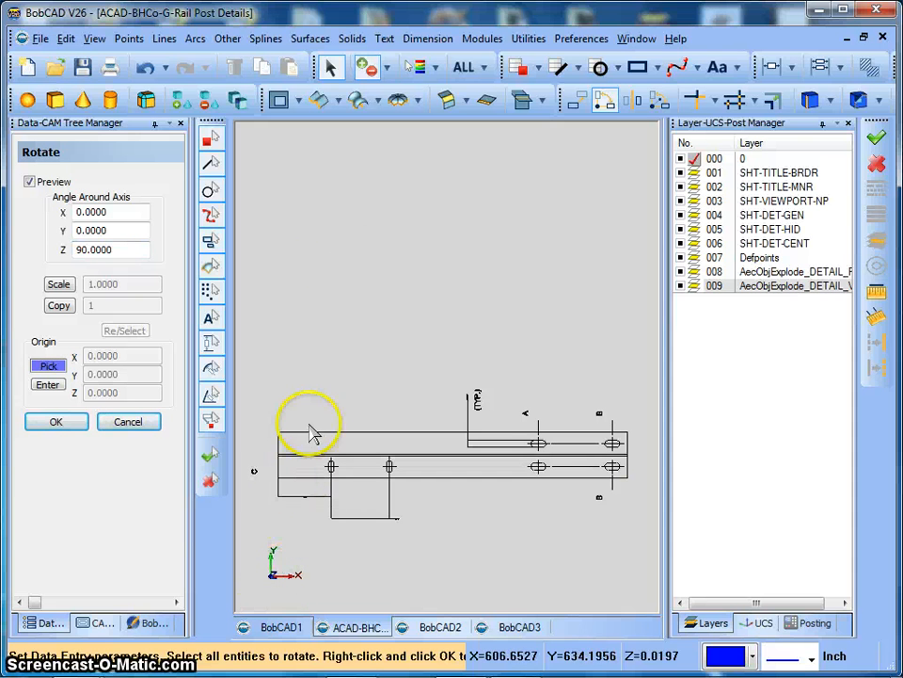
key(ctrl+s)
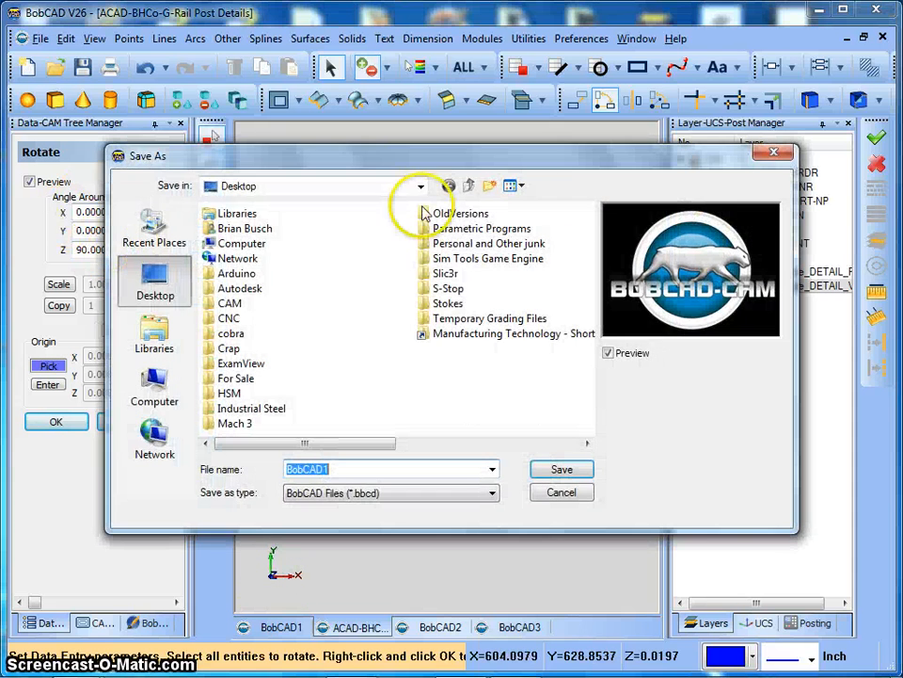
click(765, 155)
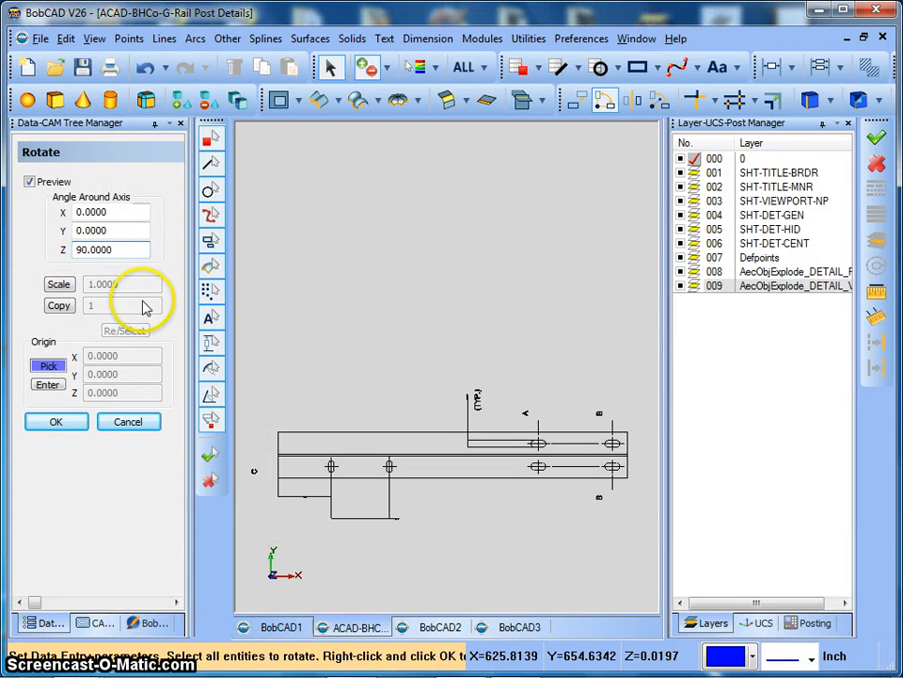
click(297, 455)
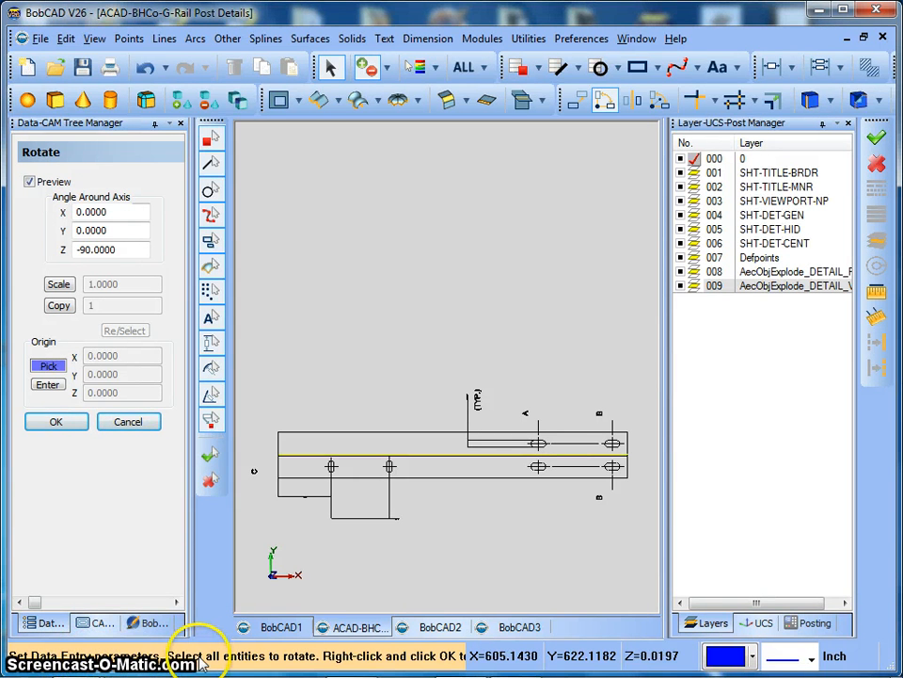
- Select all entities of the rail post drawing for the rotation and confirm the selection
scroll(323, 489, down, 1)
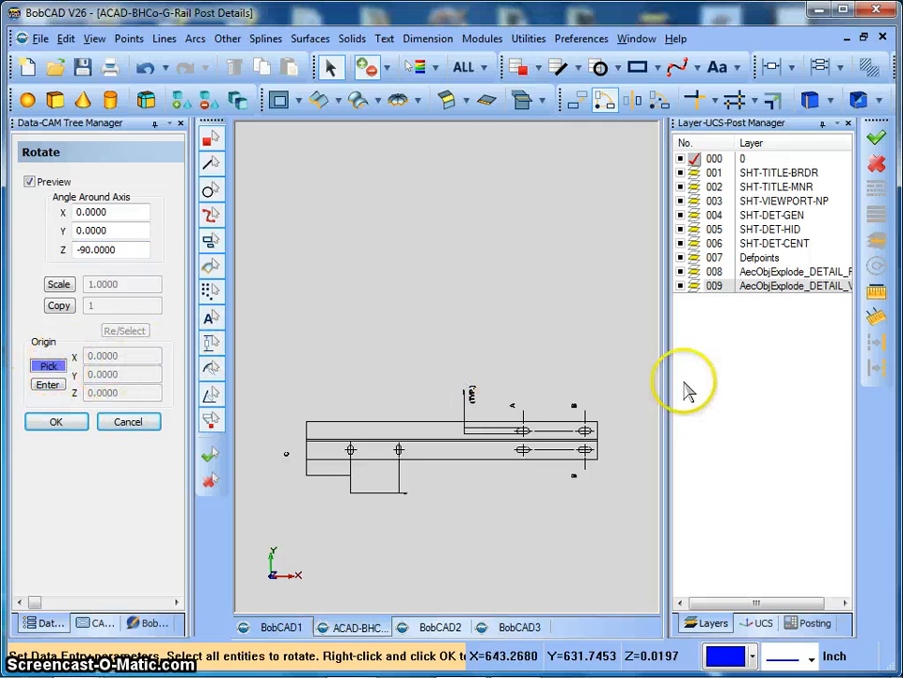
drag(445, 550, 264, 526)
right_click(322, 385)
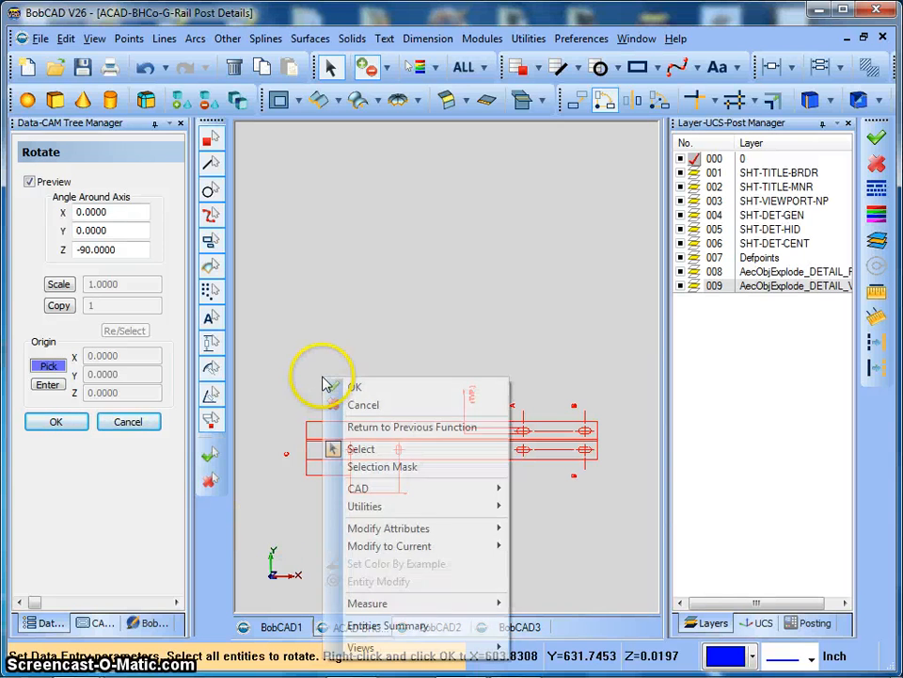
click(337, 385)
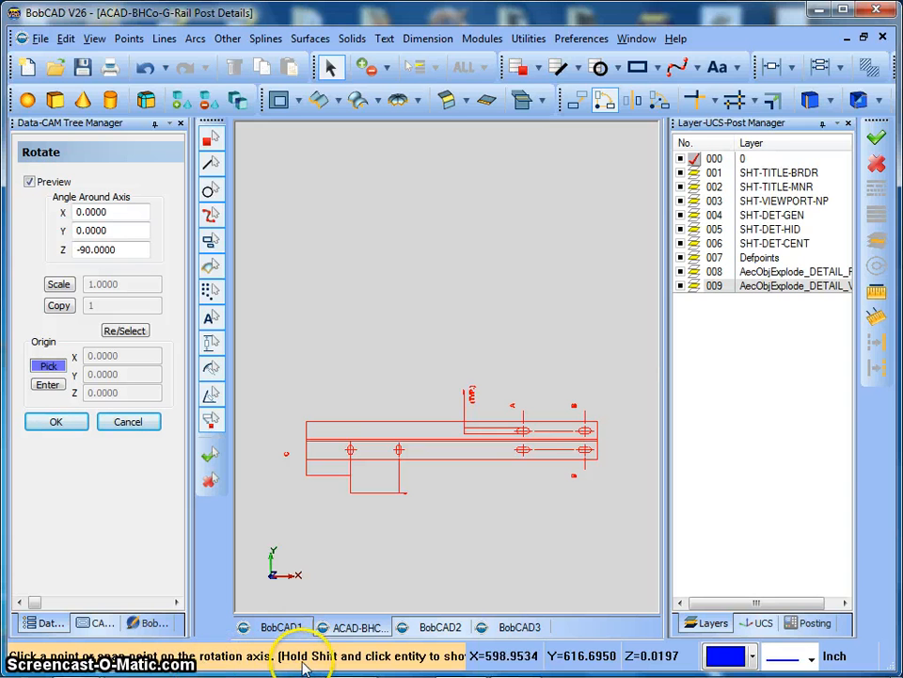
- Rotate the drawing about the lower-left corner of the post outline, using that corner as origin, and leave the Rotate command
scroll(319, 448, up, 1)
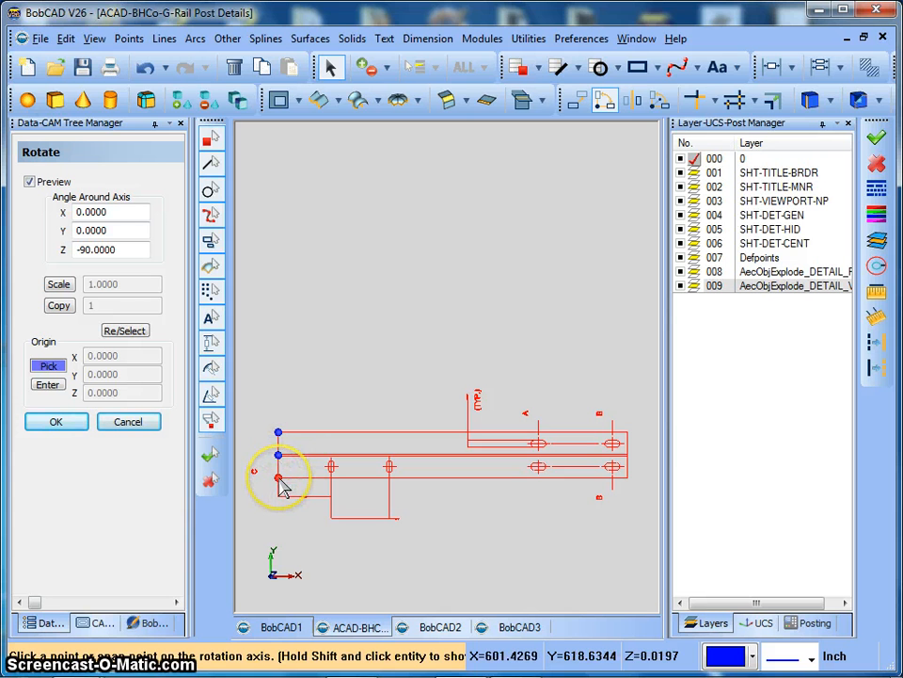
click(278, 480)
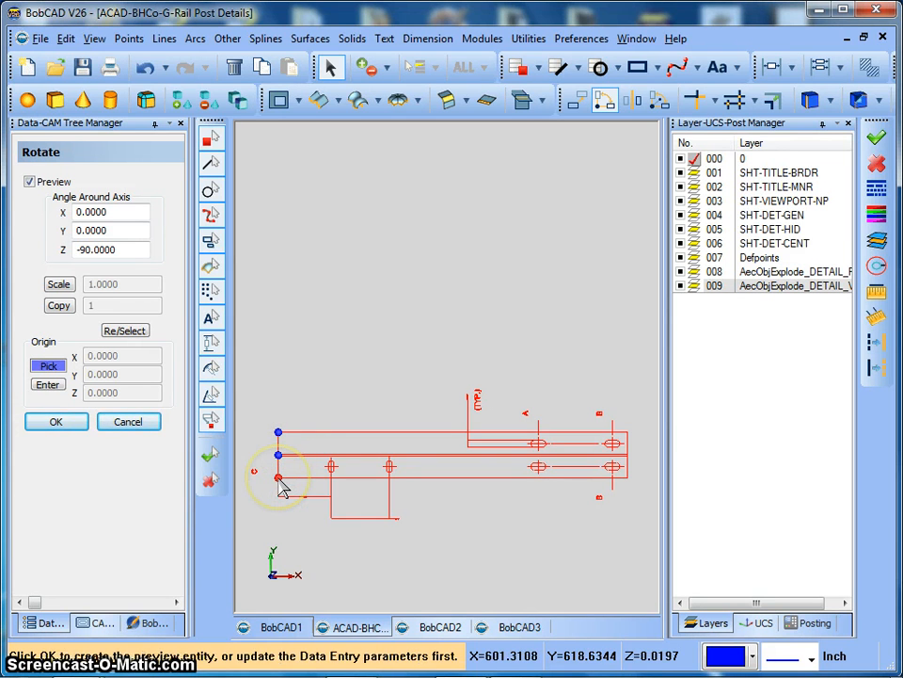
scroll(279, 484, down, 3)
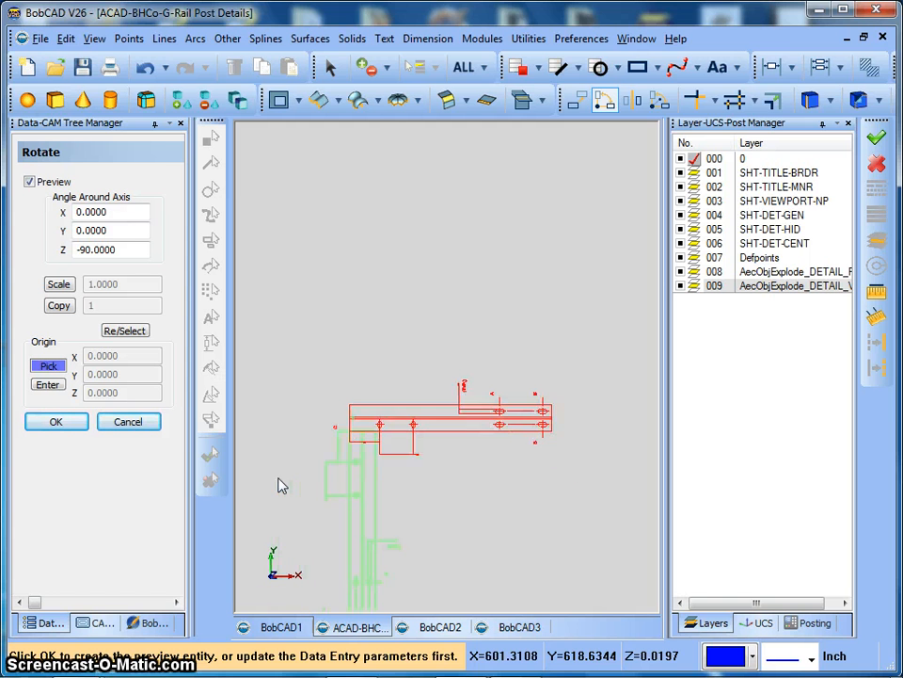
drag(339, 492, 370, 449)
scroll(370, 449, up, 1)
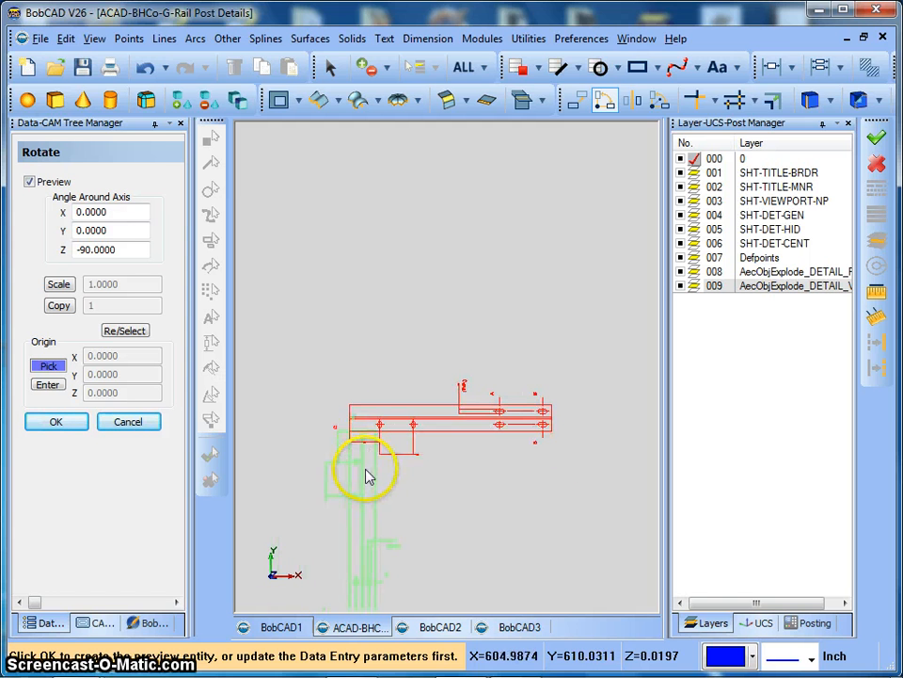
right_click(373, 358)
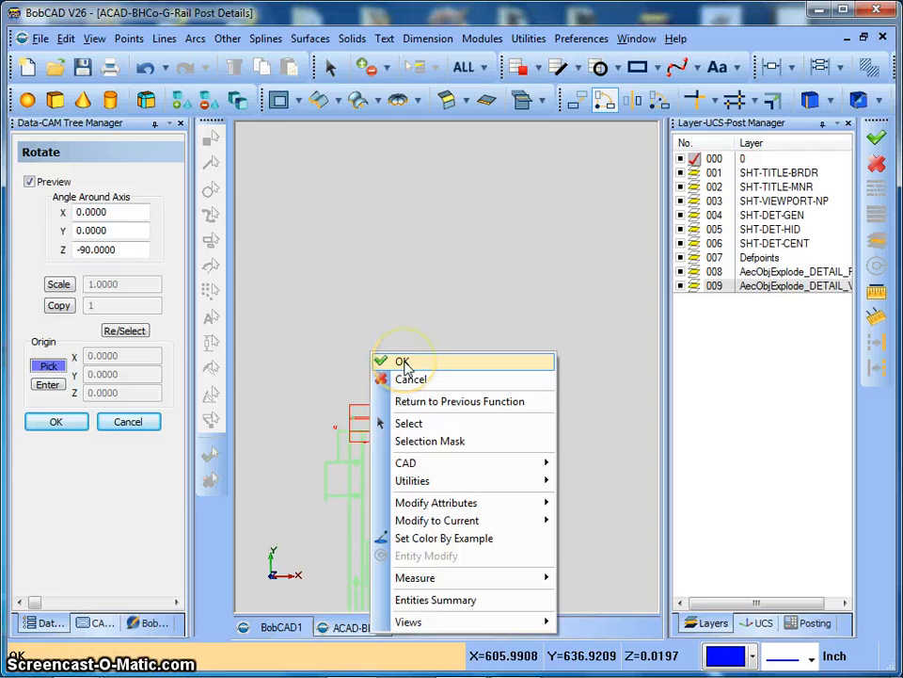
click(403, 362)
scroll(365, 491, down, 3)
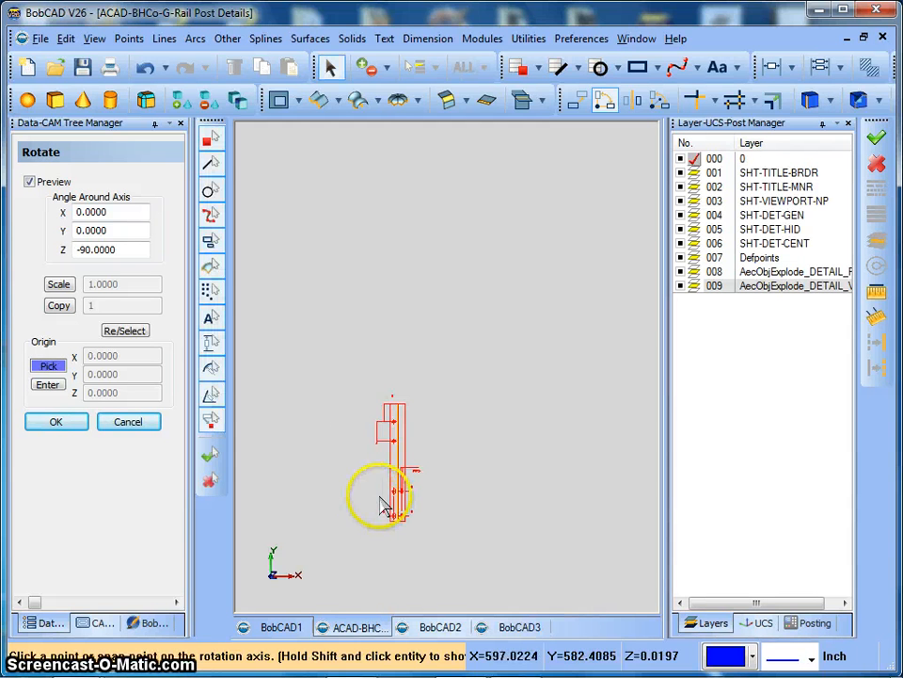
scroll(379, 501, up, 4)
scroll(377, 498, down, 2)
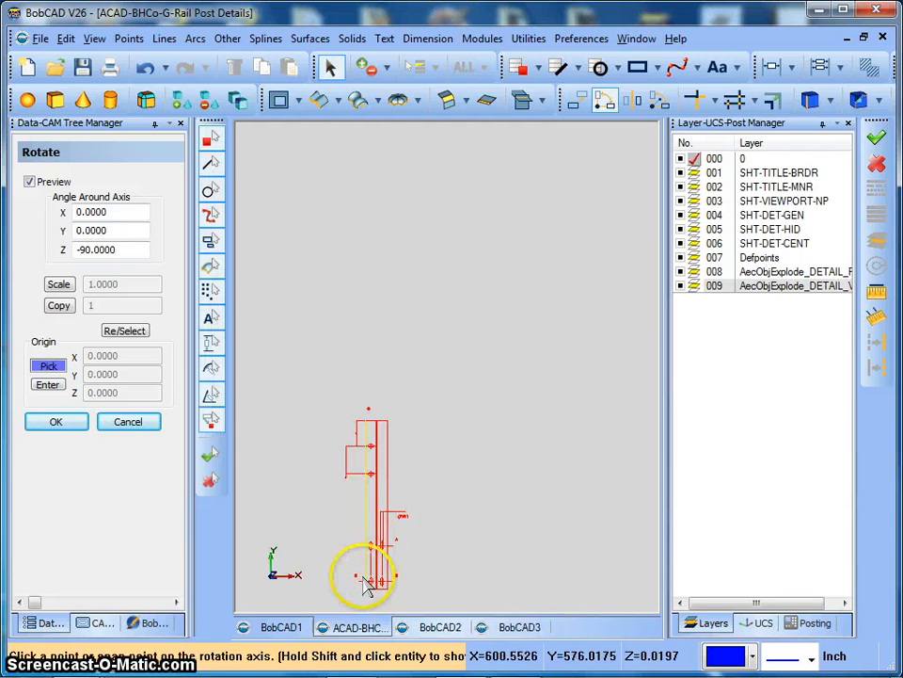
scroll(380, 574, up, 2)
scroll(372, 571, down, 1)
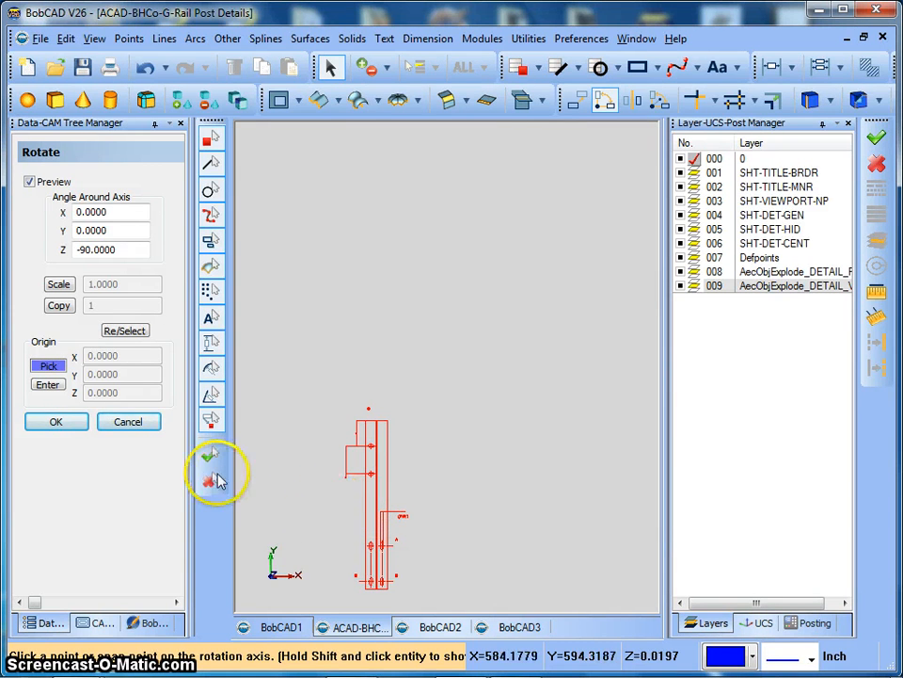
click(212, 478)
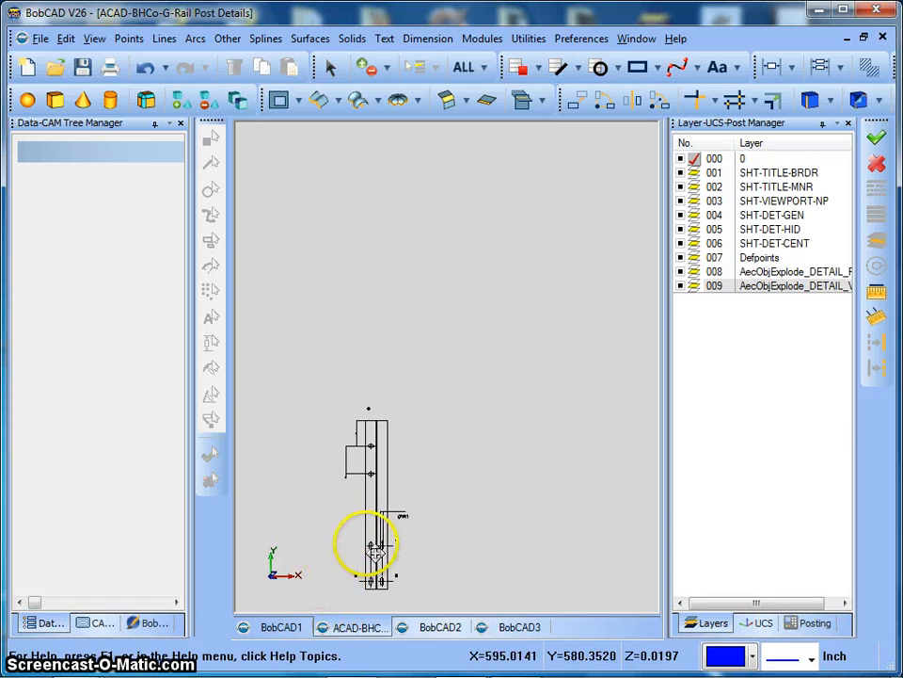
- Fit the whole rotated rail post in view and inspect its outline and slots
drag(356, 543, 394, 510)
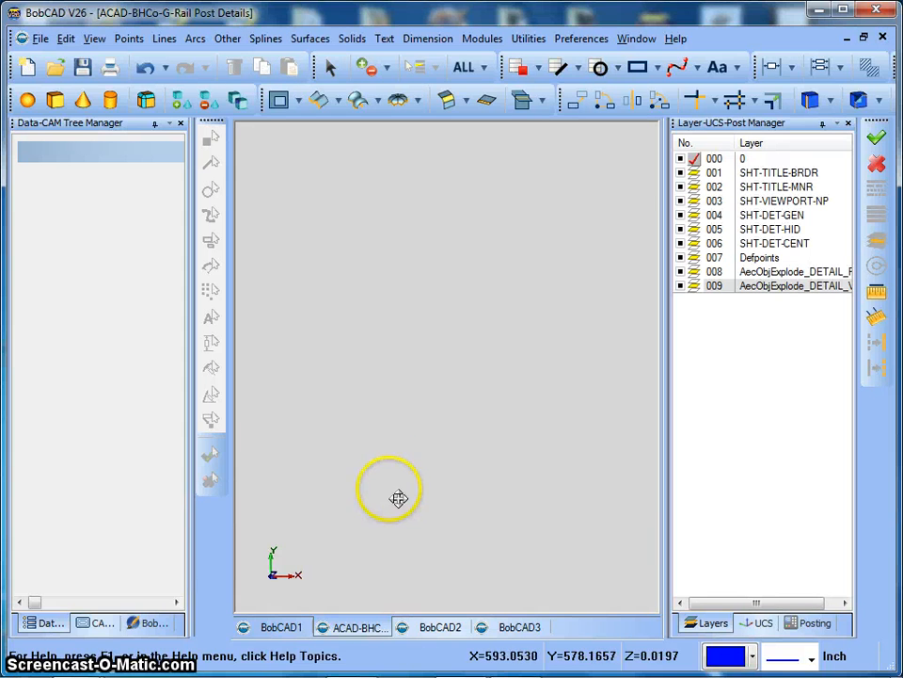
mouse_move(389, 488)
middle_down()
mouse_move(362, 516)
mouse_move(368, 511)
middle_up()
key(f)
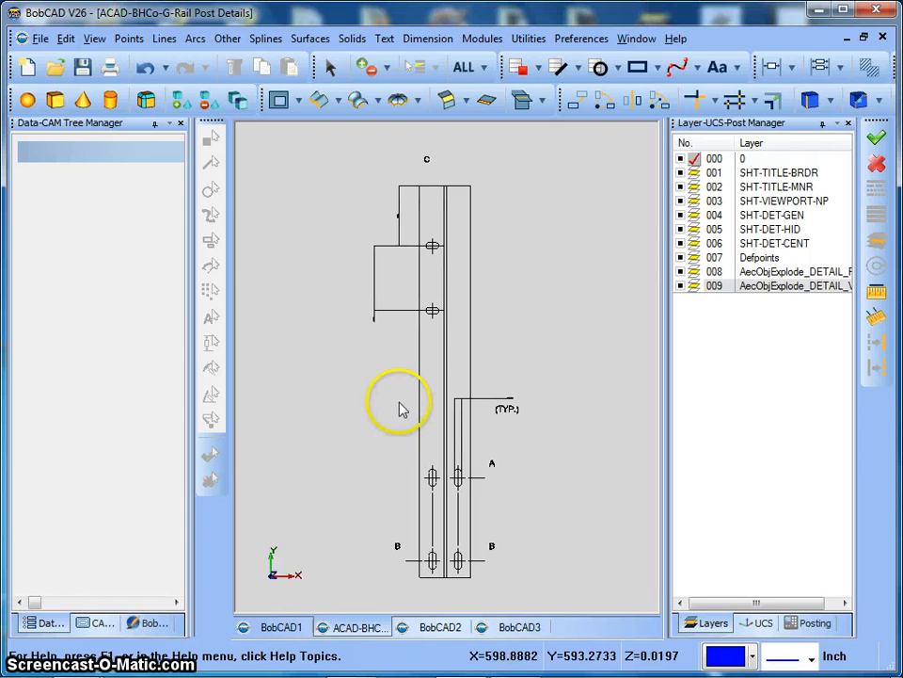
scroll(439, 485, down, 2)
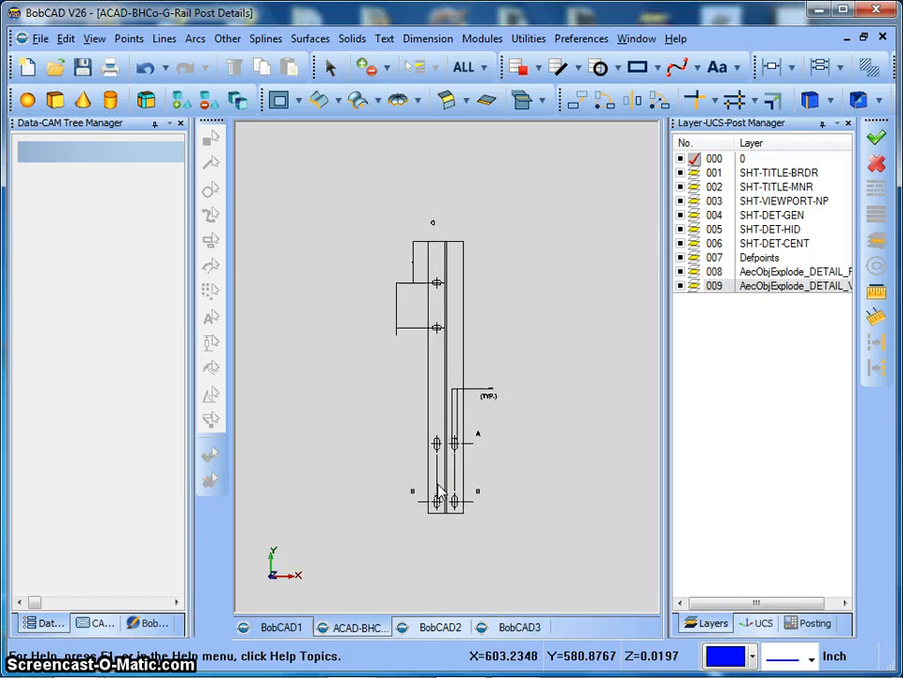
scroll(438, 485, up, 2)
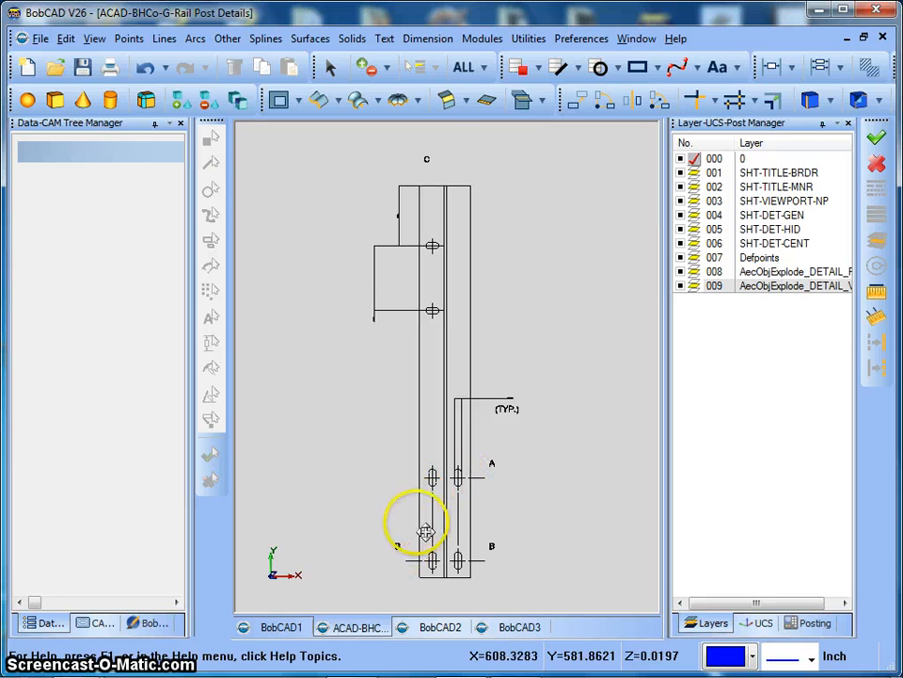
- Examine the rotated rail post from its upper end down to the slots and edge at its lower end
middle_drag(445, 521, 429, 518)
drag(428, 516, 498, 469)
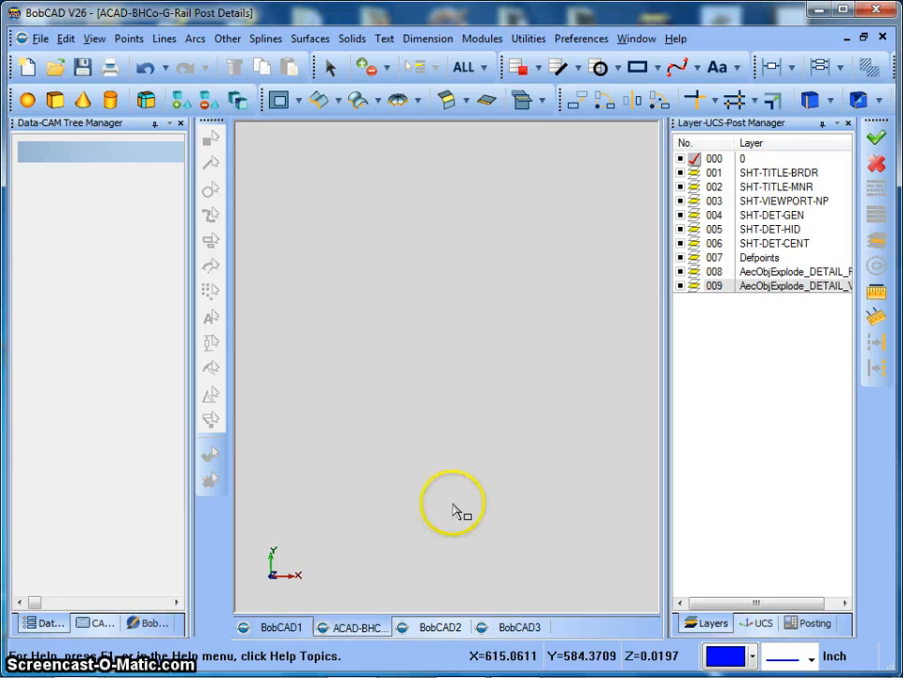
scroll(438, 482, down, 5)
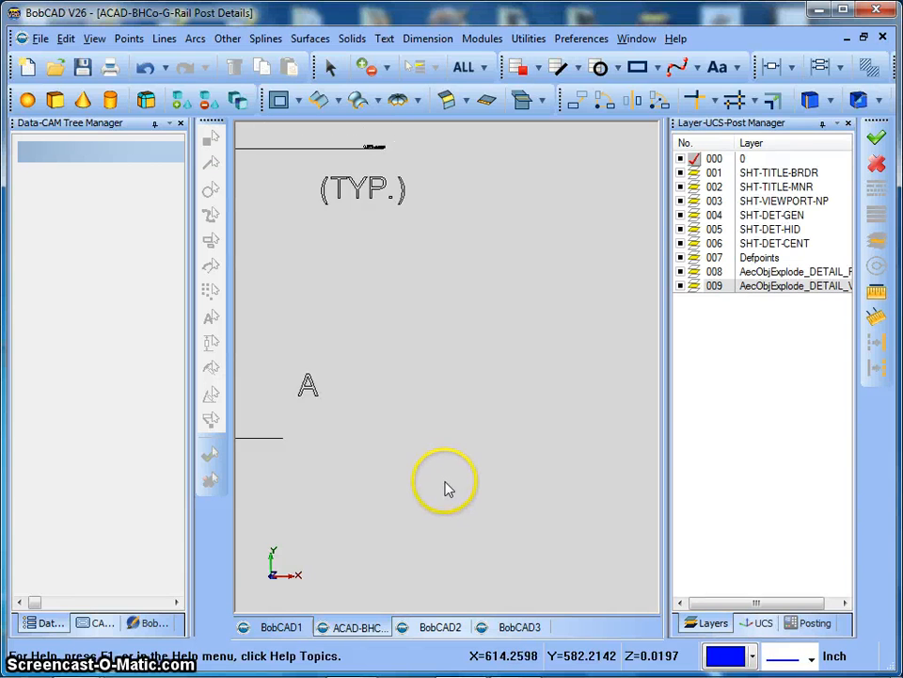
scroll(390, 427, down, 1)
scroll(393, 448, up, 2)
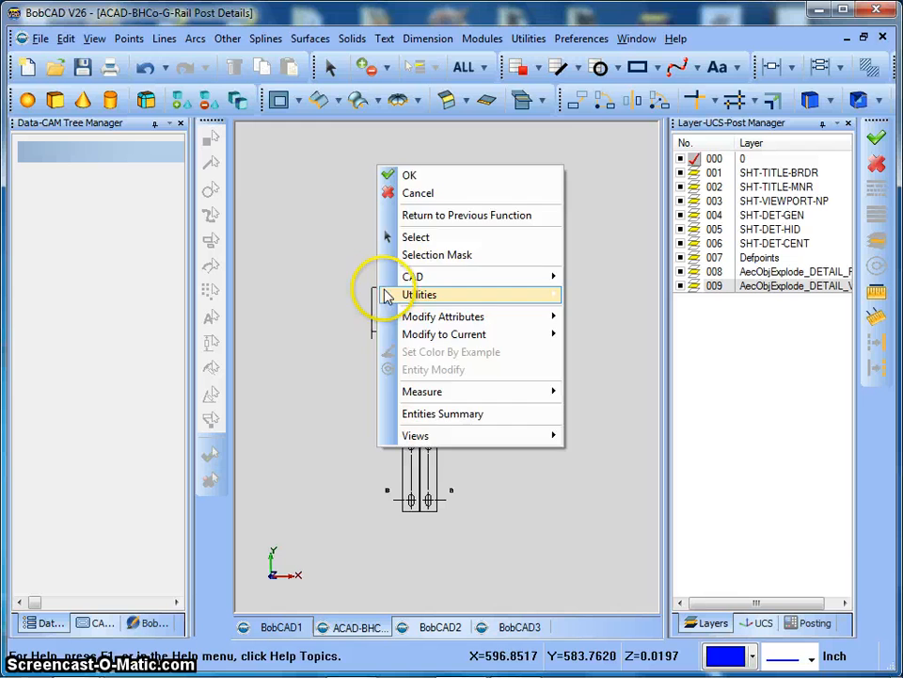
key(Escape)
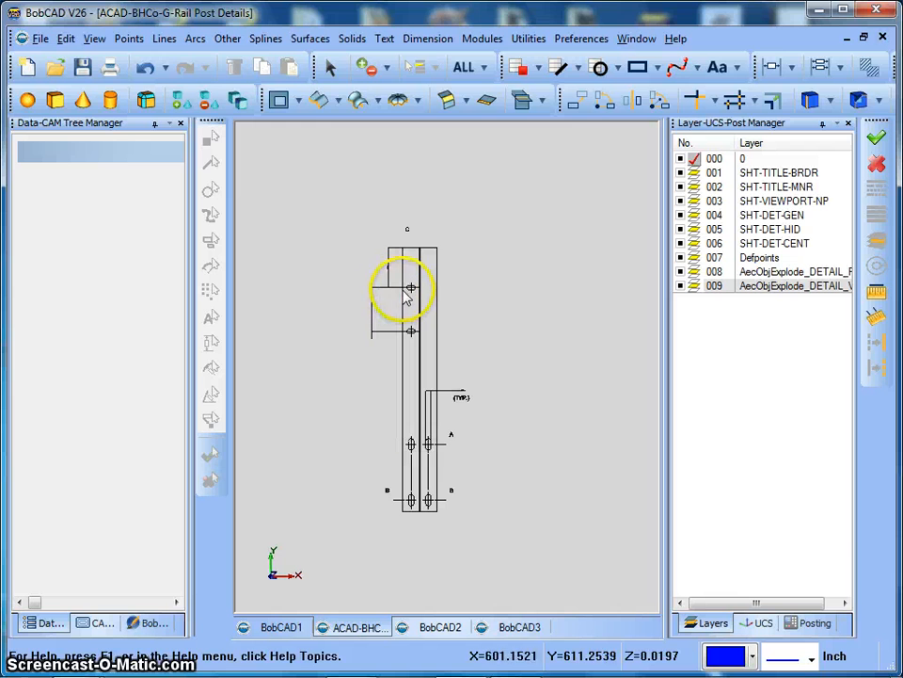
scroll(417, 471, up, 2)
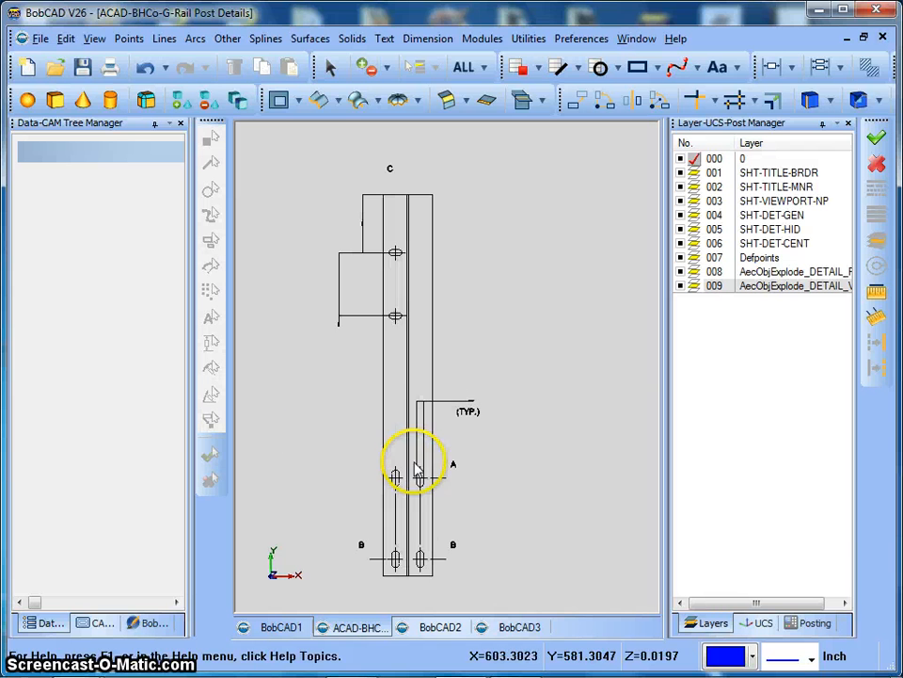
scroll(414, 489, up, 2)
scroll(407, 496, down, 1)
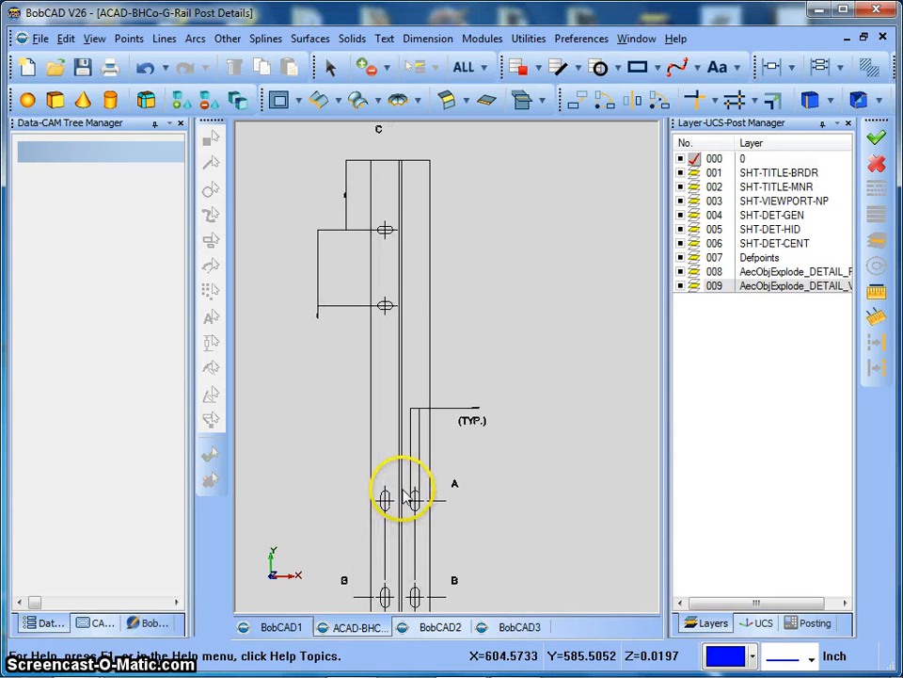
scroll(422, 456, down, 1)
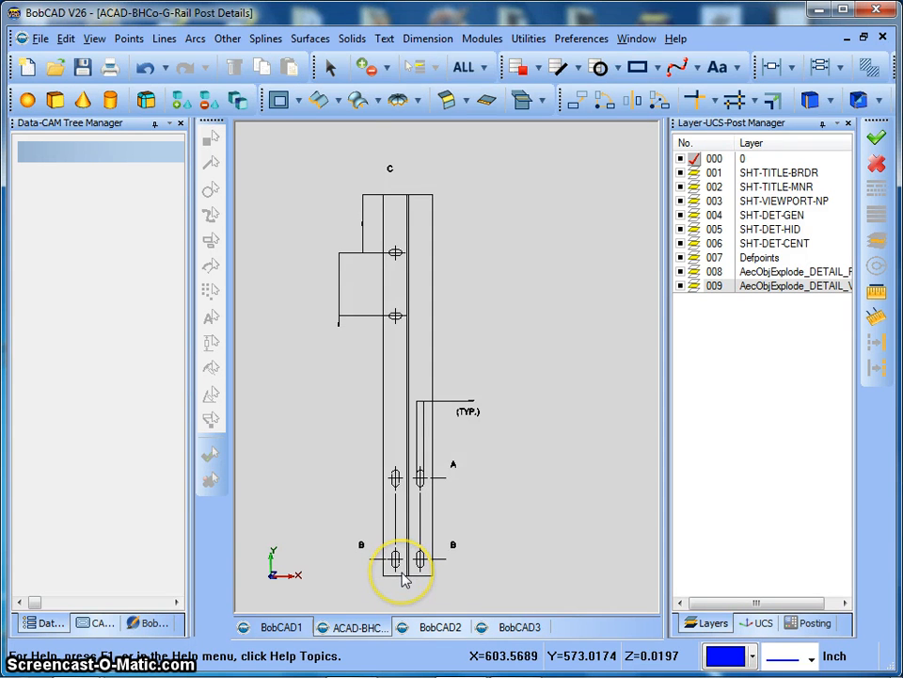
scroll(402, 580, up, 1)
scroll(402, 579, down, 1)
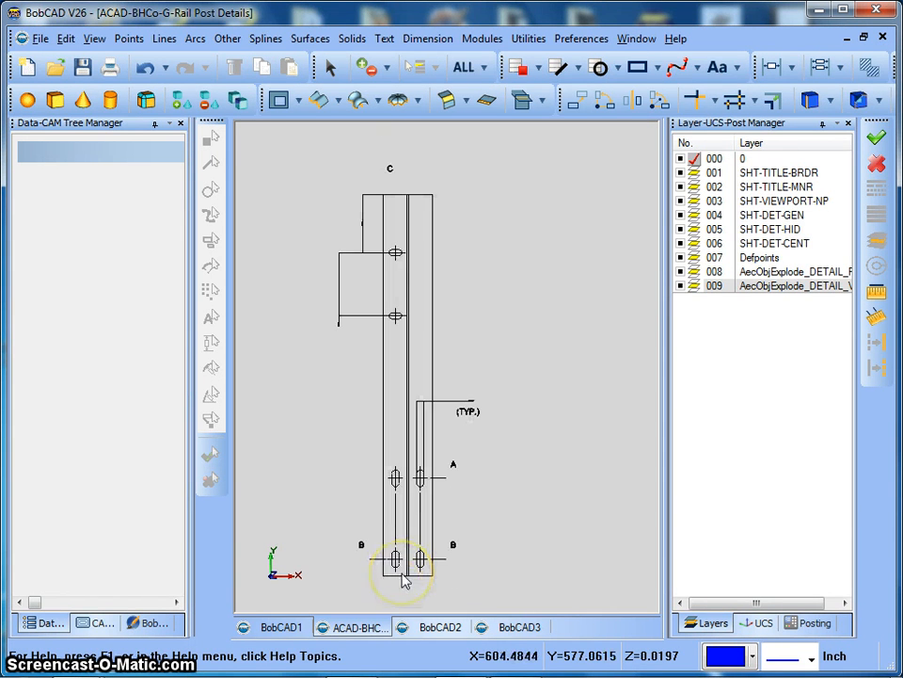
- Create clockwise contours from the two horizontal slots near the upper end of the post, with the automatic start point
scroll(389, 347, up, 2)
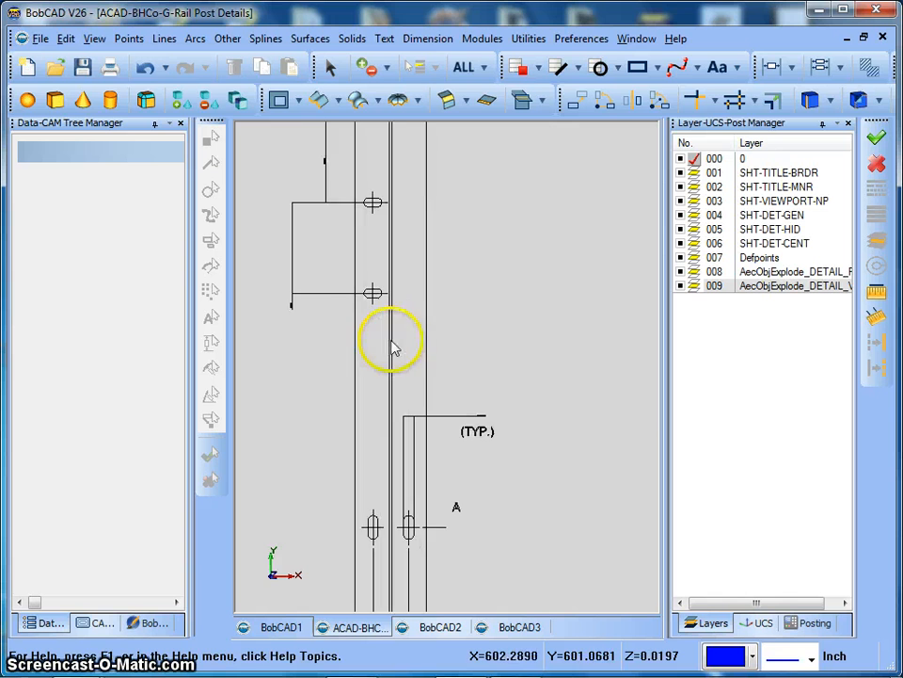
scroll(363, 293, up, 2)
scroll(359, 297, down, 1)
scroll(373, 316, down, 1)
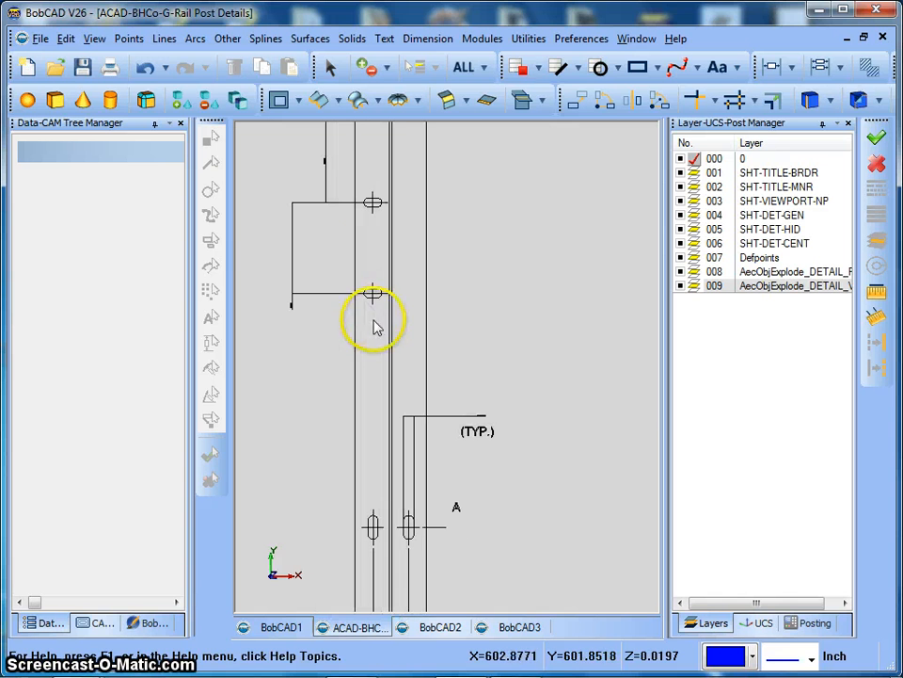
scroll(347, 198, up, 1)
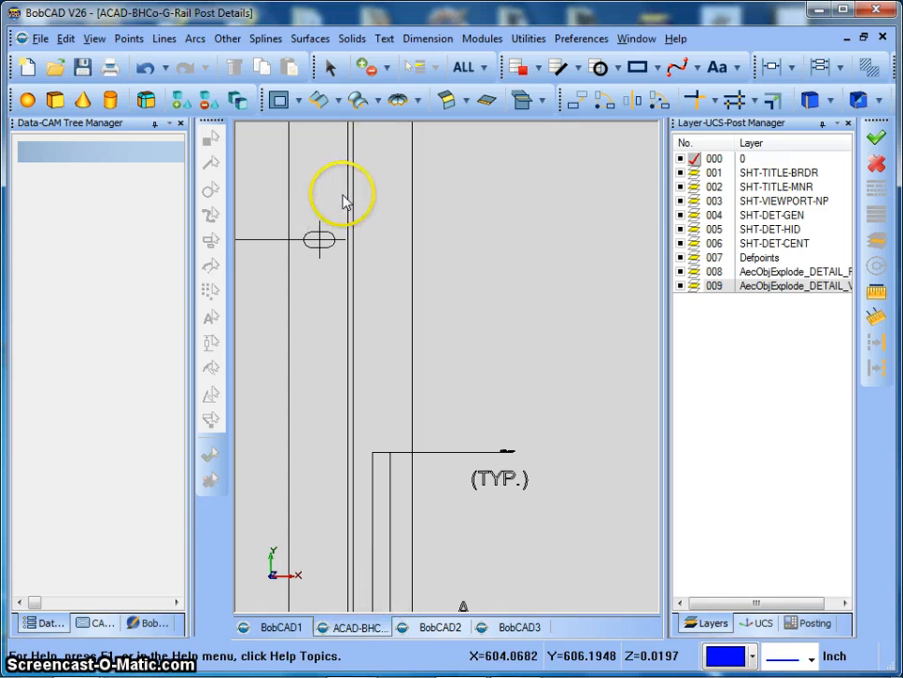
scroll(329, 208, up, 1)
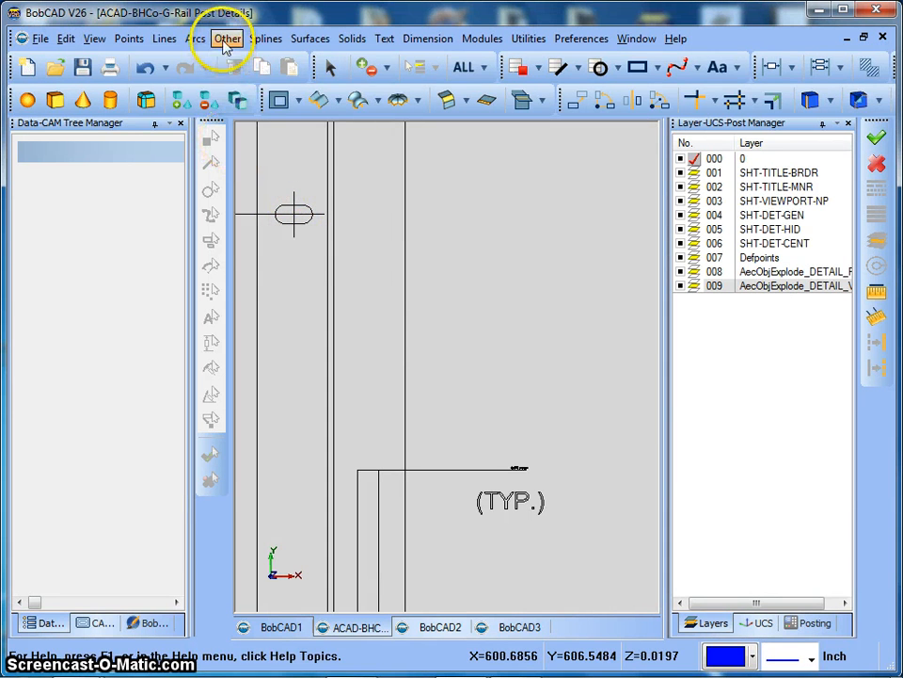
click(227, 39)
click(241, 112)
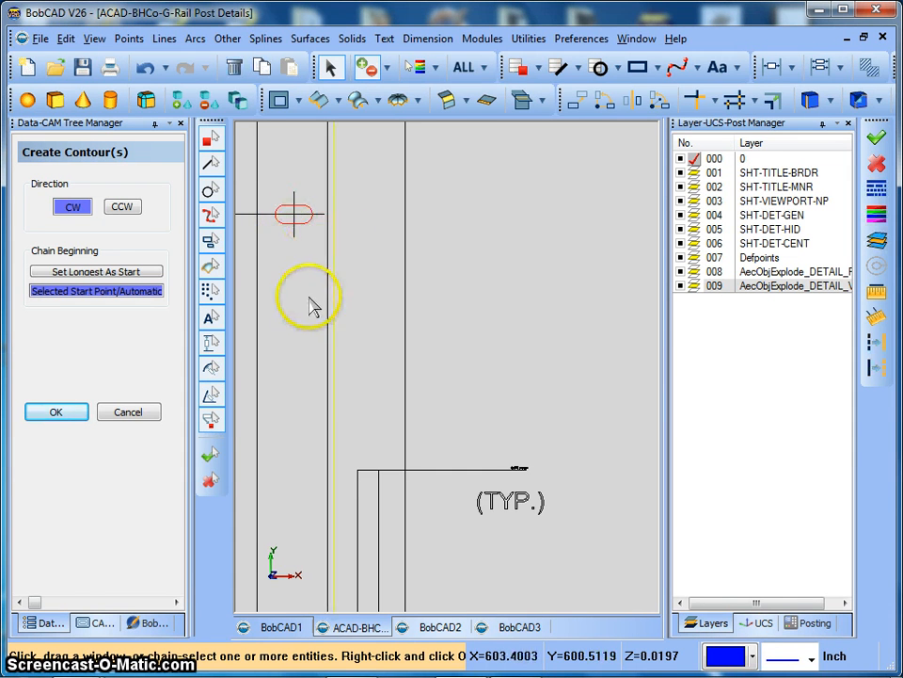
scroll(311, 308, down, 1)
scroll(312, 308, down, 1)
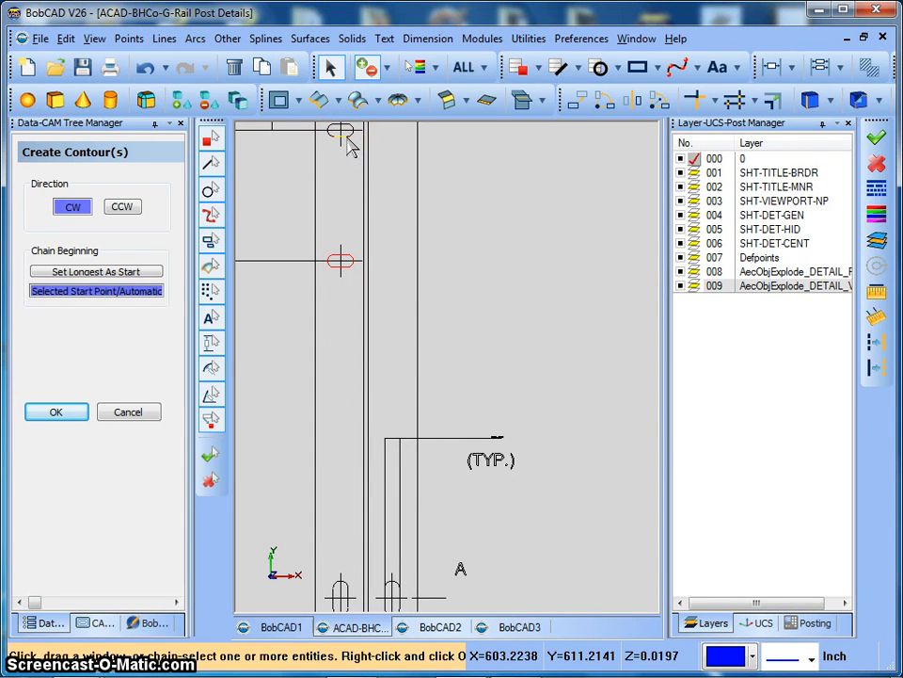
right_click(342, 189)
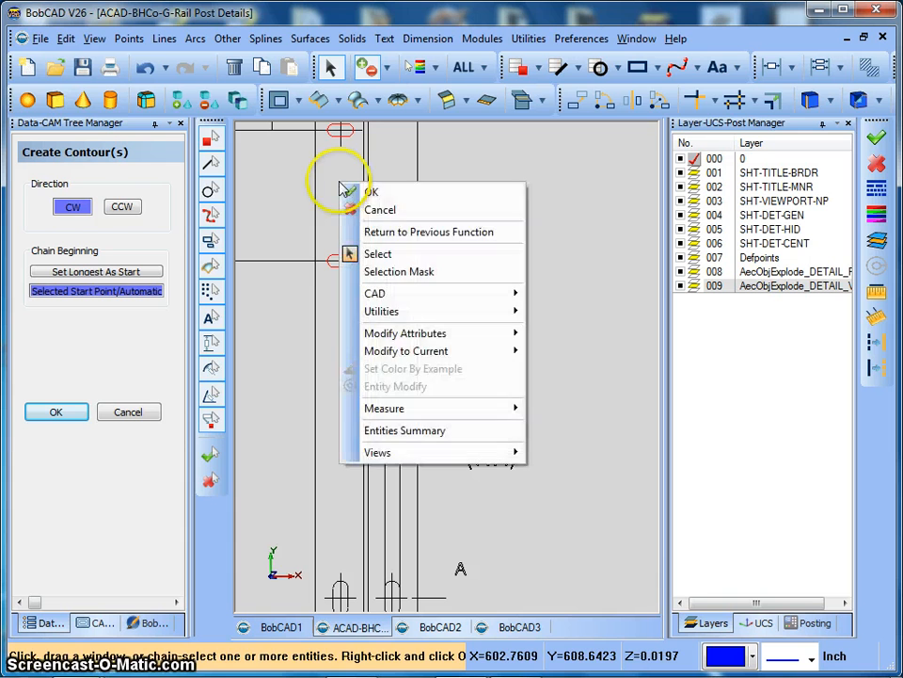
click(350, 193)
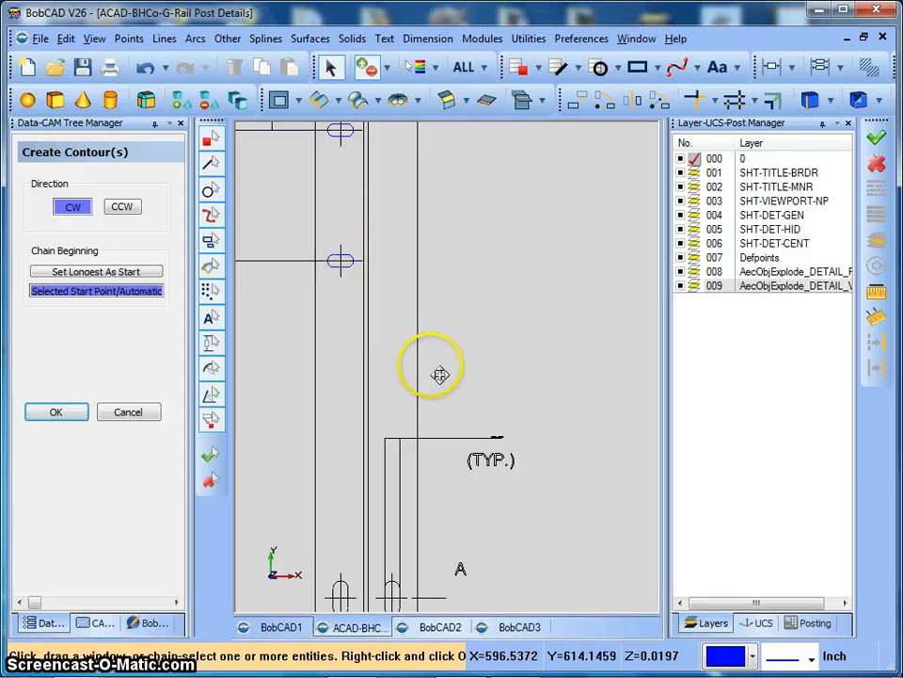
middle_drag(440, 375, 370, 251)
key(Escape)
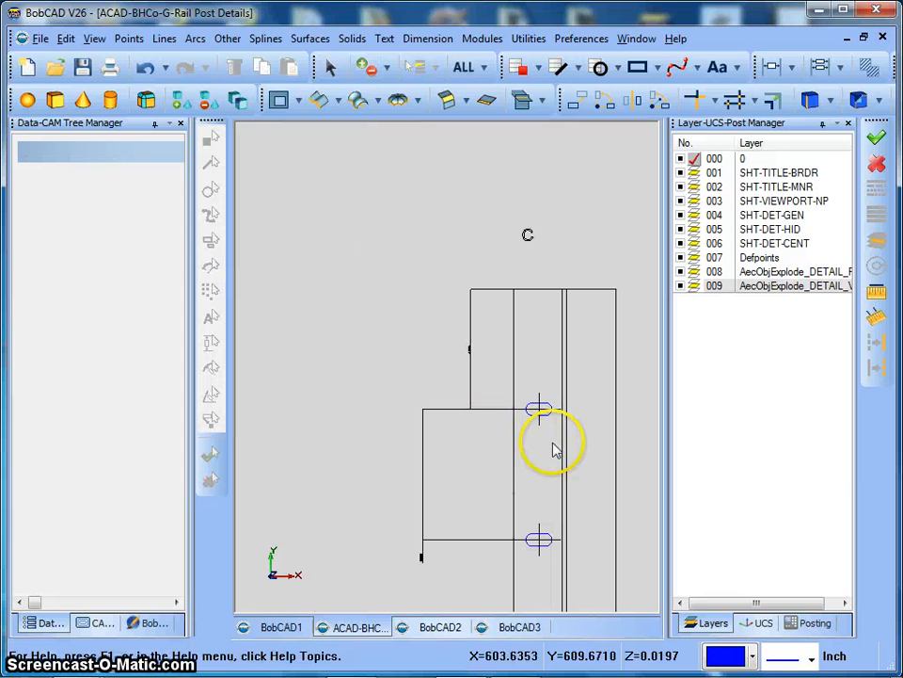
- Inspect the two slot contours and the dimension lines beside them, up close and with the rest of the post
scroll(534, 427, up, 2)
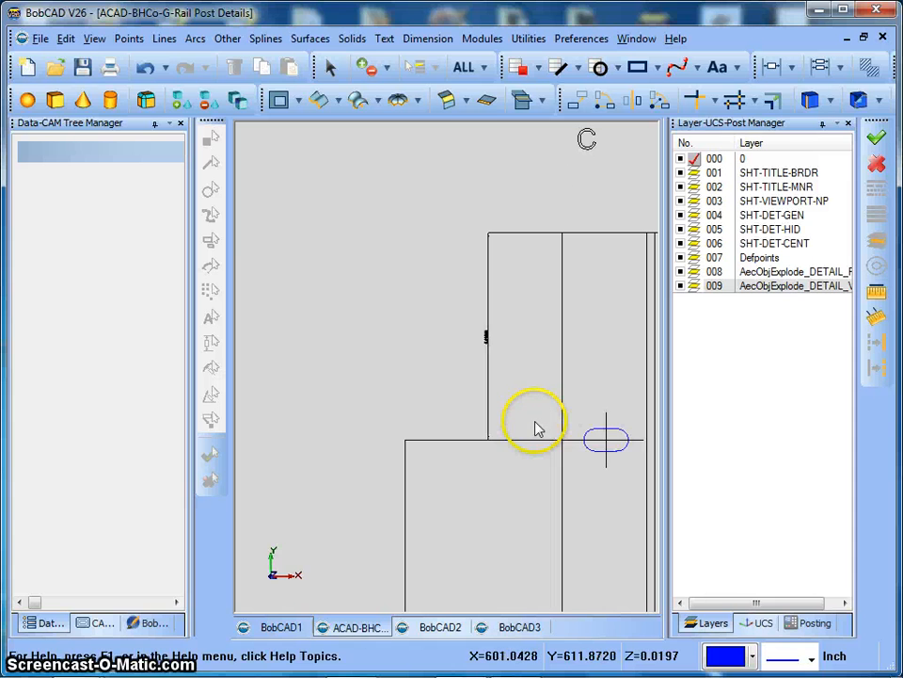
scroll(540, 434, down, 2)
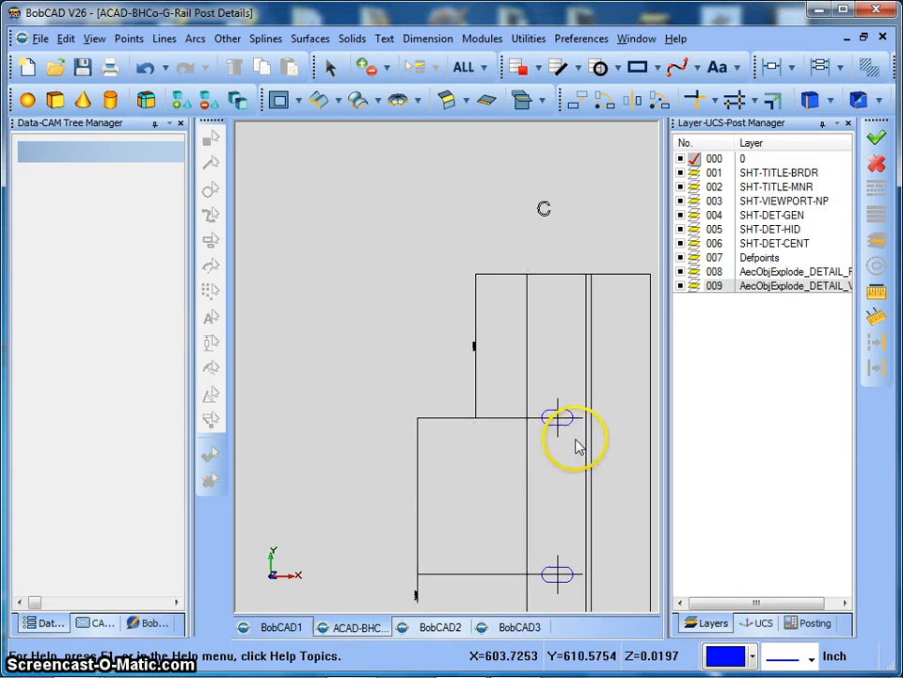
scroll(576, 447, up, 2)
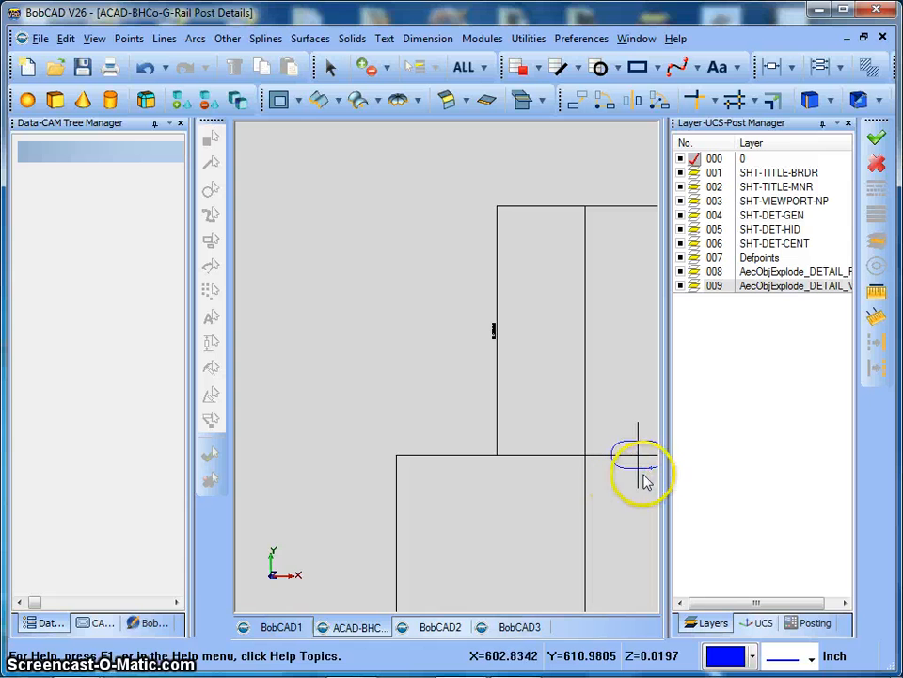
scroll(629, 480, down, 1)
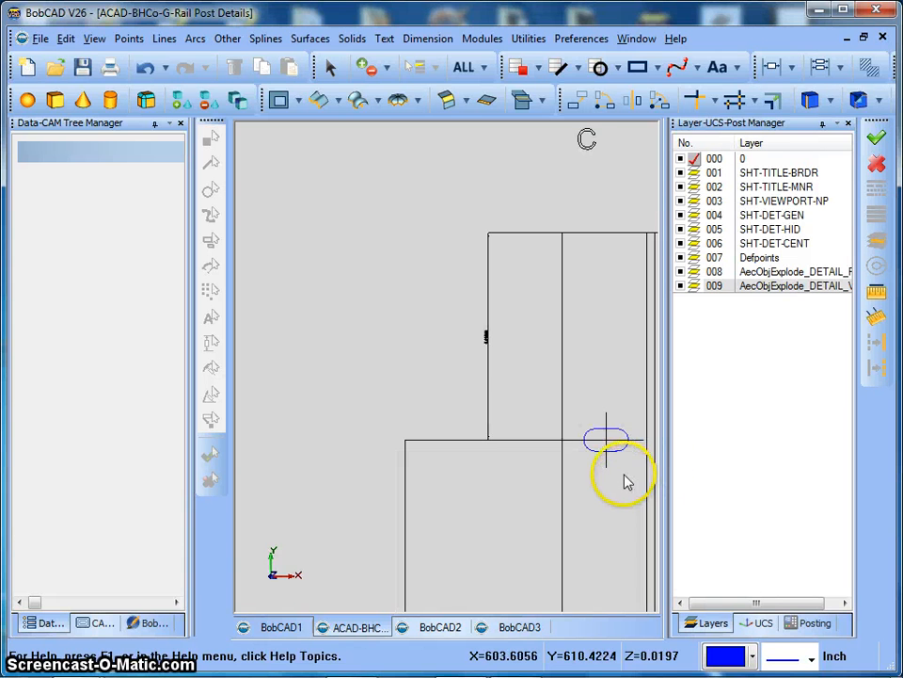
scroll(623, 478, up, 1)
scroll(619, 476, down, 2)
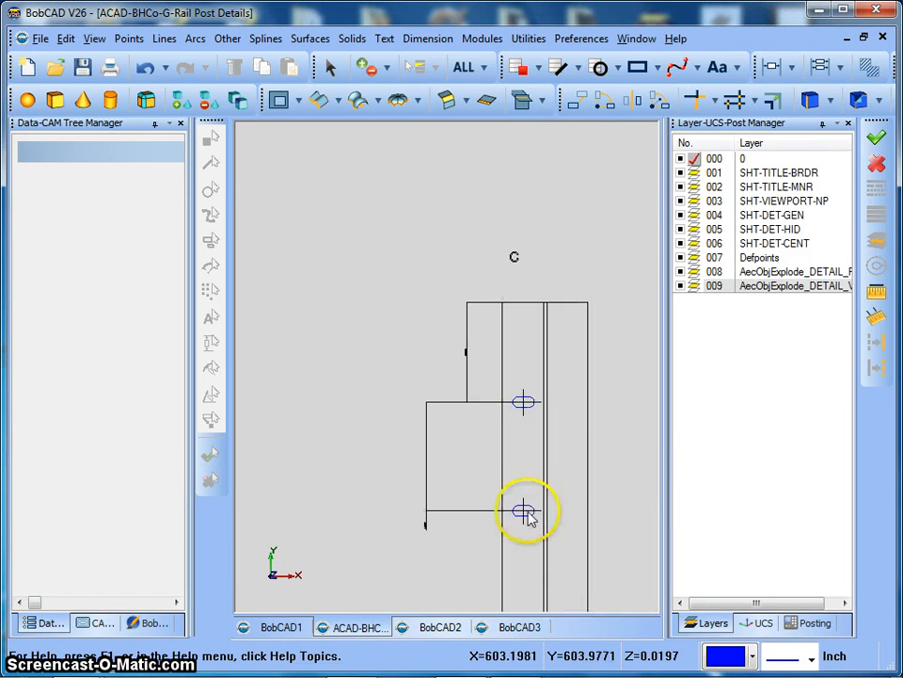
scroll(510, 514, down, 2)
scroll(515, 517, up, 1)
scroll(515, 517, down, 1)
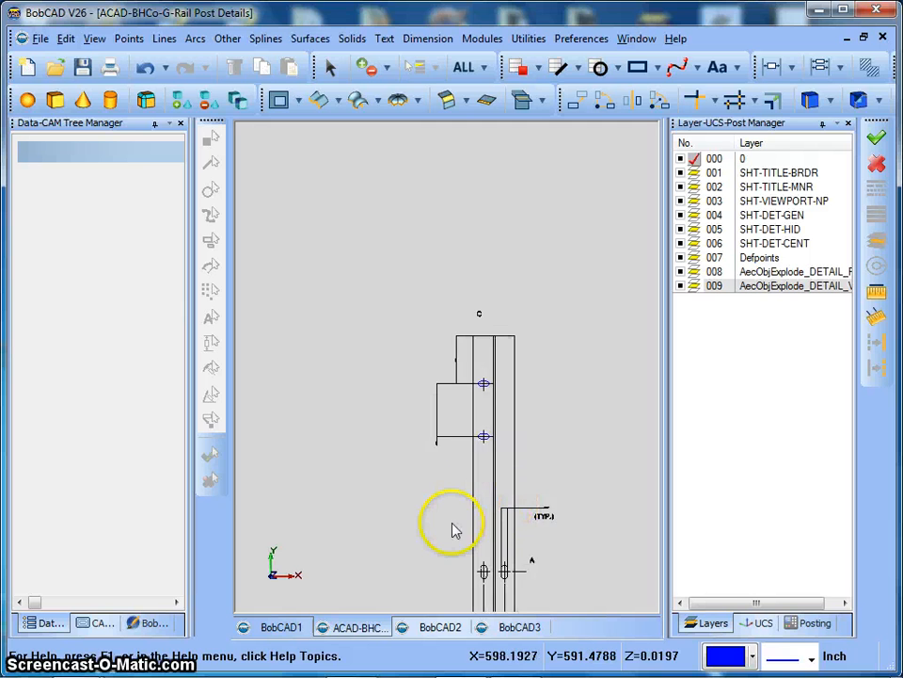
scroll(453, 531, down, 1)
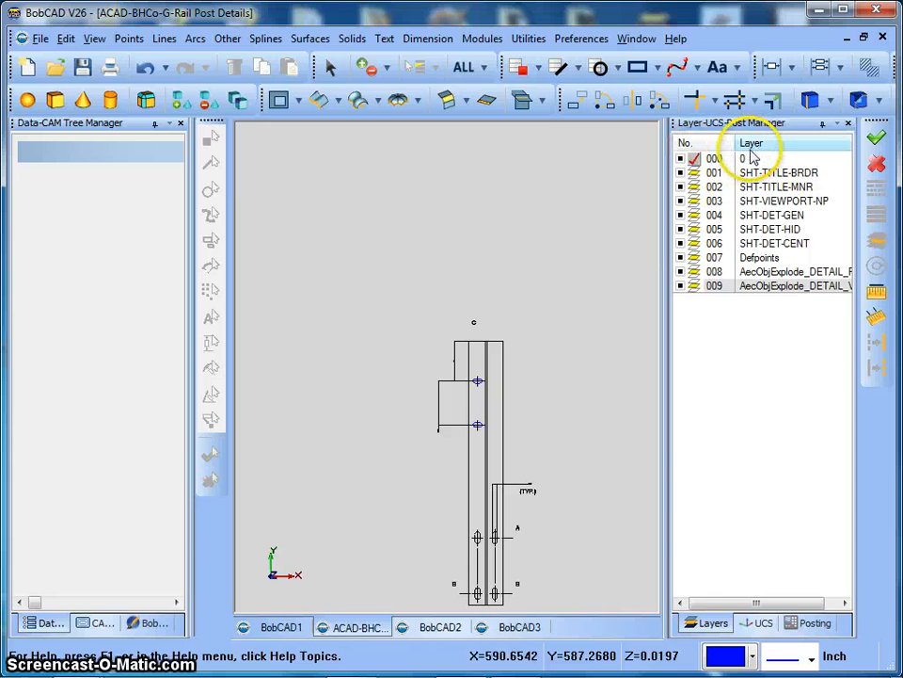
- Hide the two AecObjExplode layers 008 and 009 as well as the Defpoints, SHT-DET-CENT and SHT-DET-HID layers
click(727, 286)
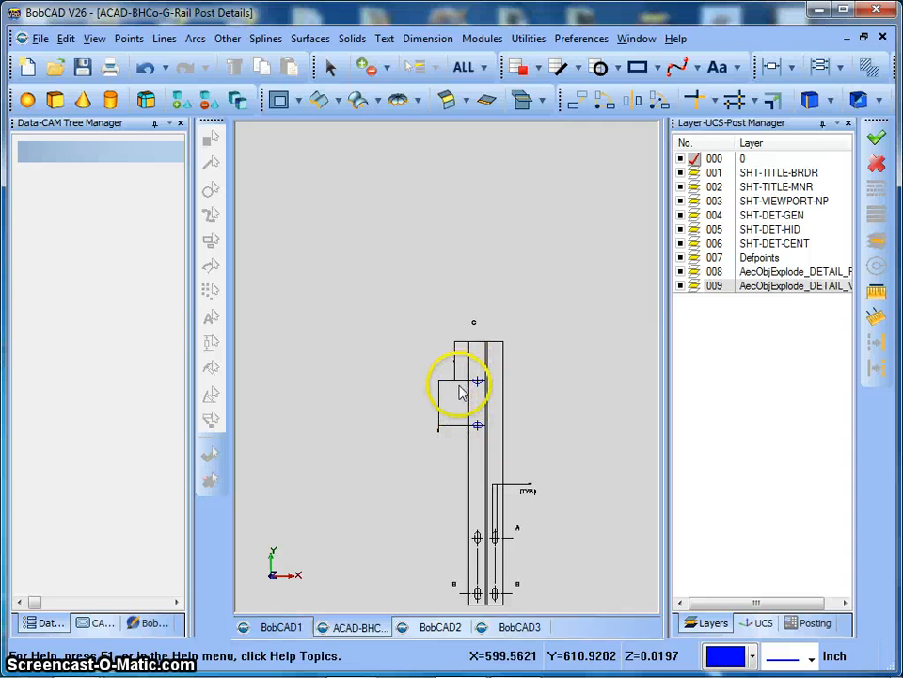
click(763, 287)
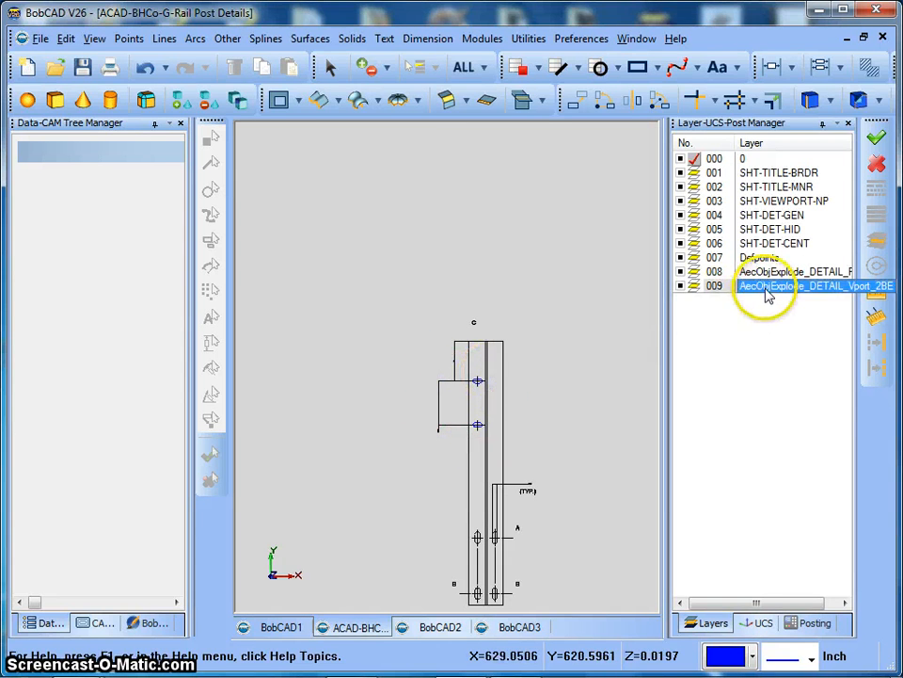
click(685, 273)
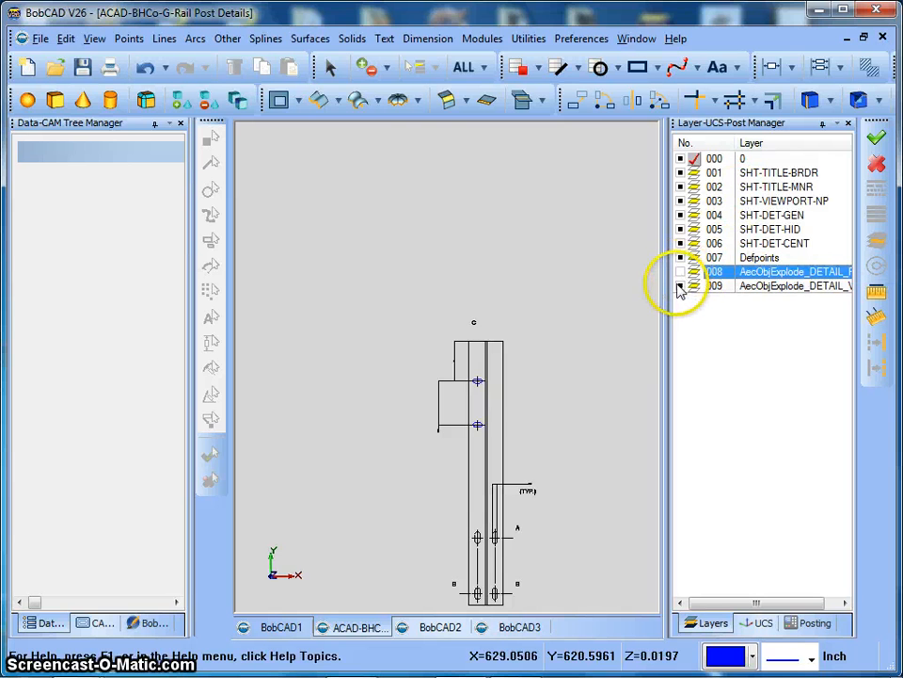
click(681, 286)
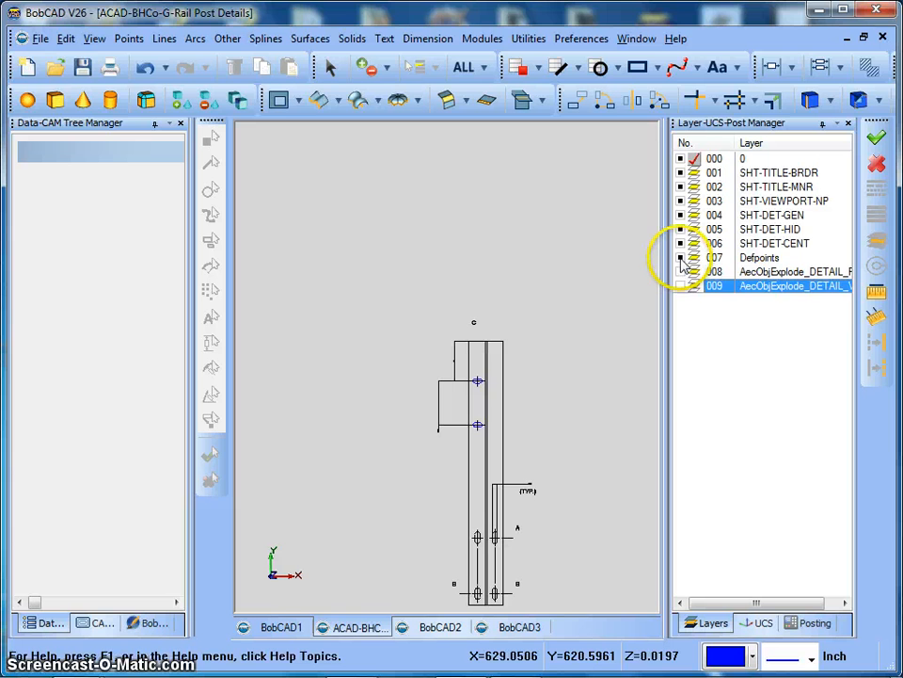
click(682, 258)
click(681, 244)
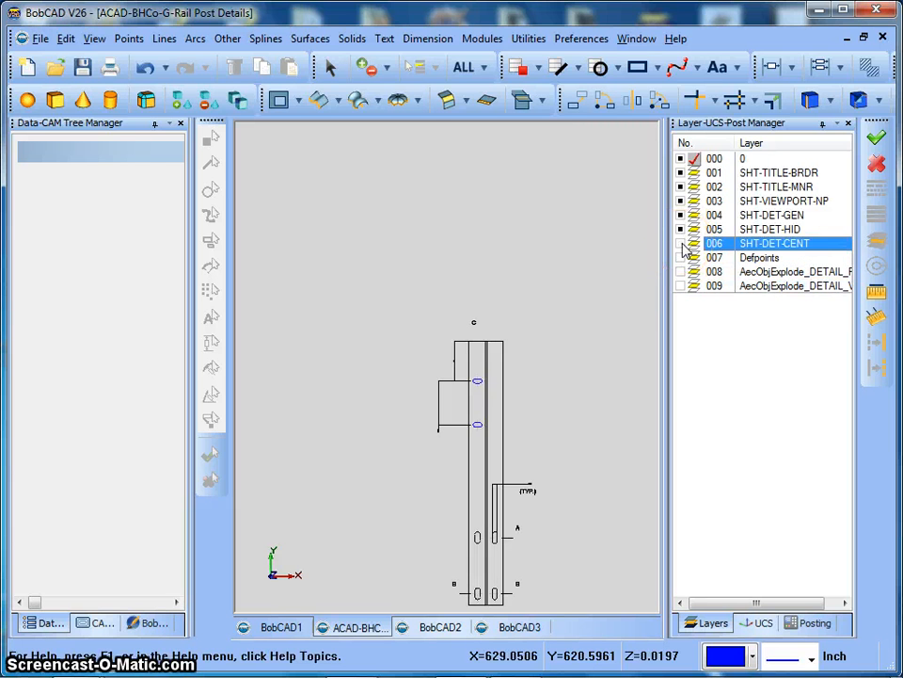
click(681, 244)
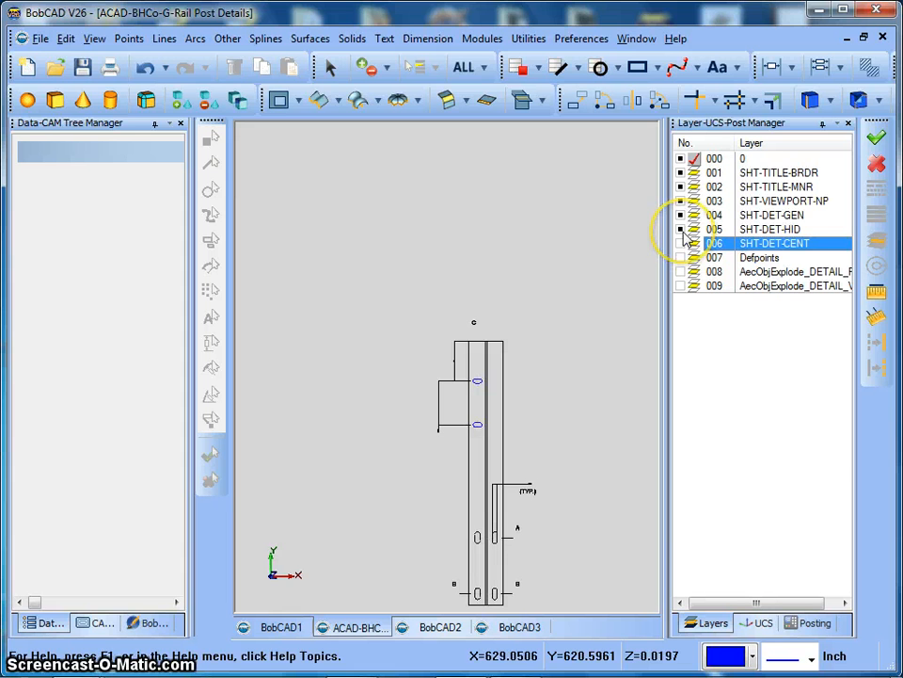
click(682, 231)
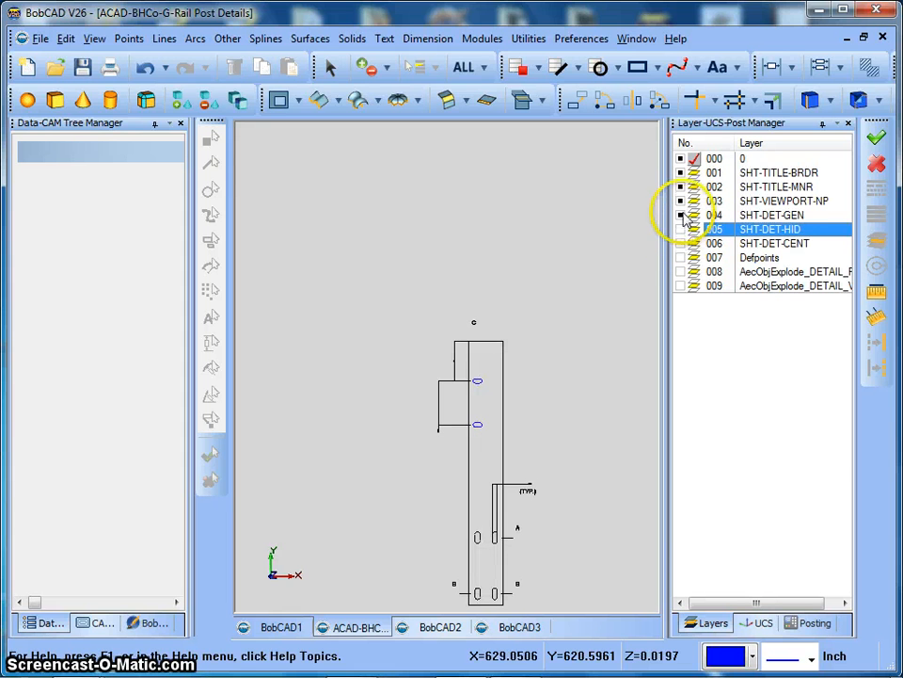
- Check the SHT-DET-GEN layer by hiding and reshowing it, and hide the SHT-VIEWPORT-NP, SHT-TITLE-MNR and SHT-TITLE-BRDR layers
click(681, 215)
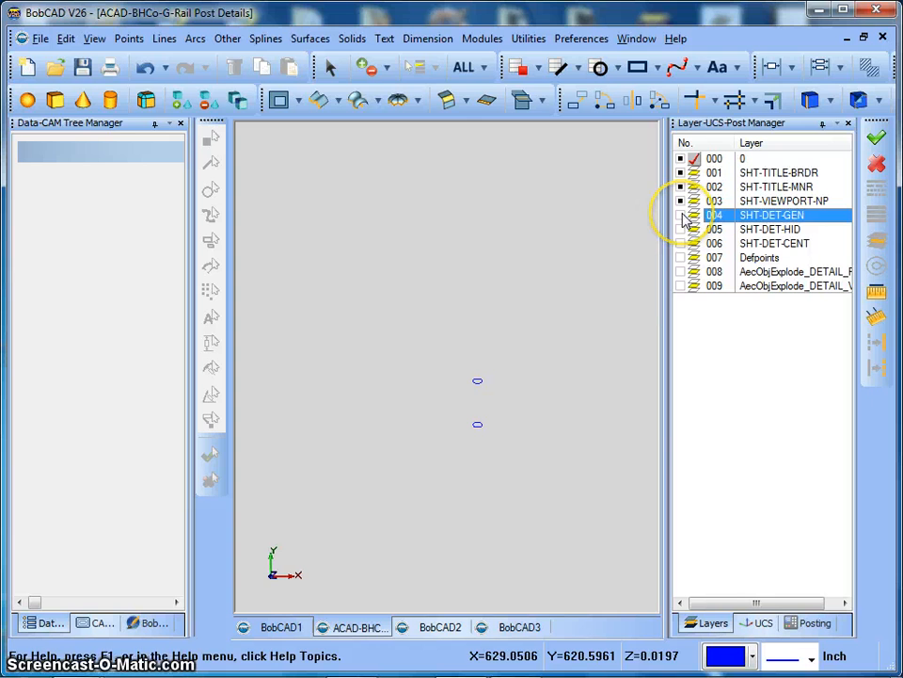
click(681, 214)
click(681, 201)
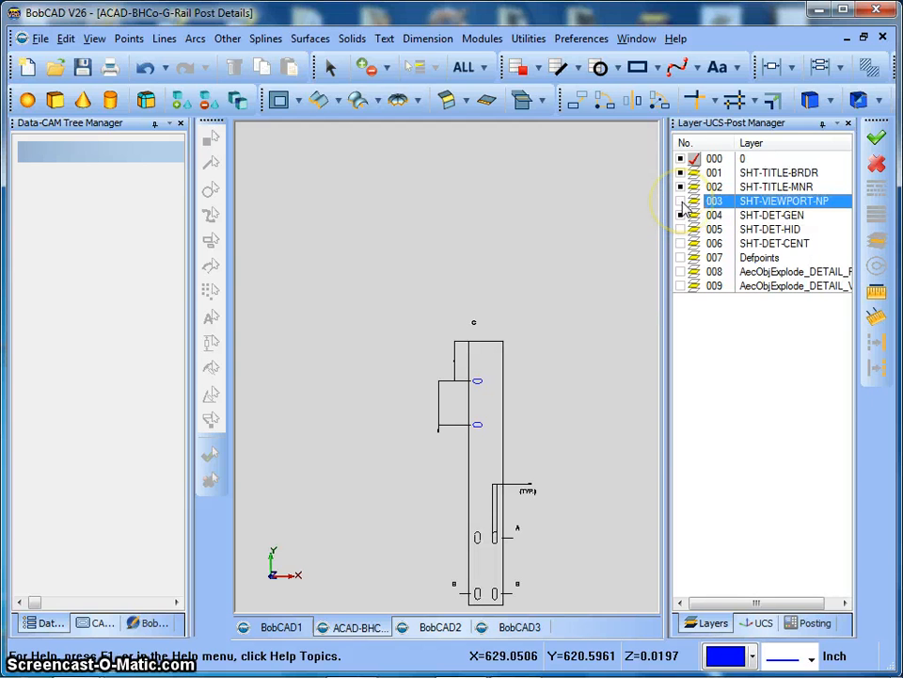
click(681, 186)
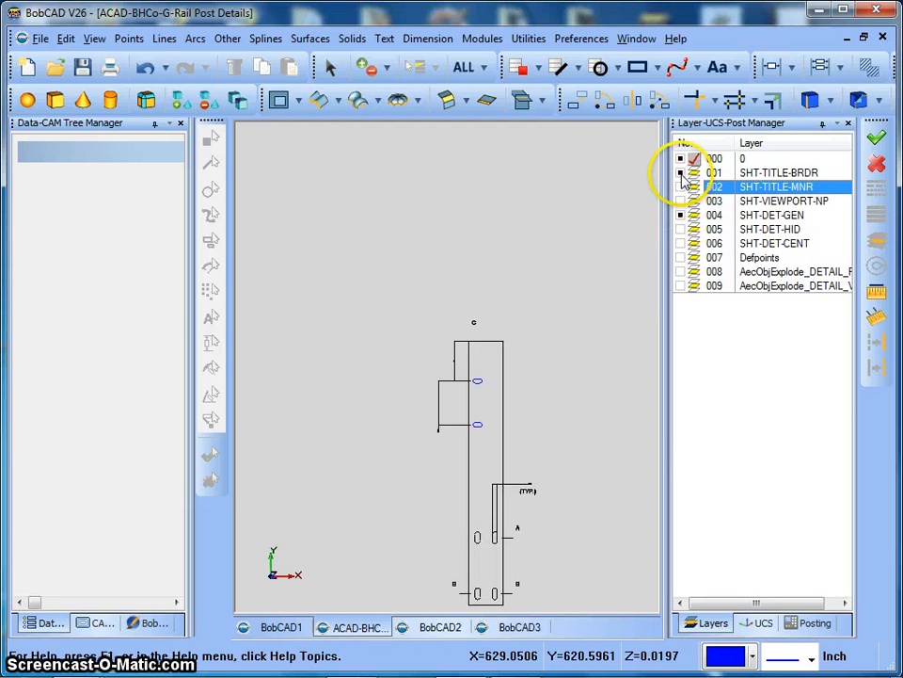
click(681, 172)
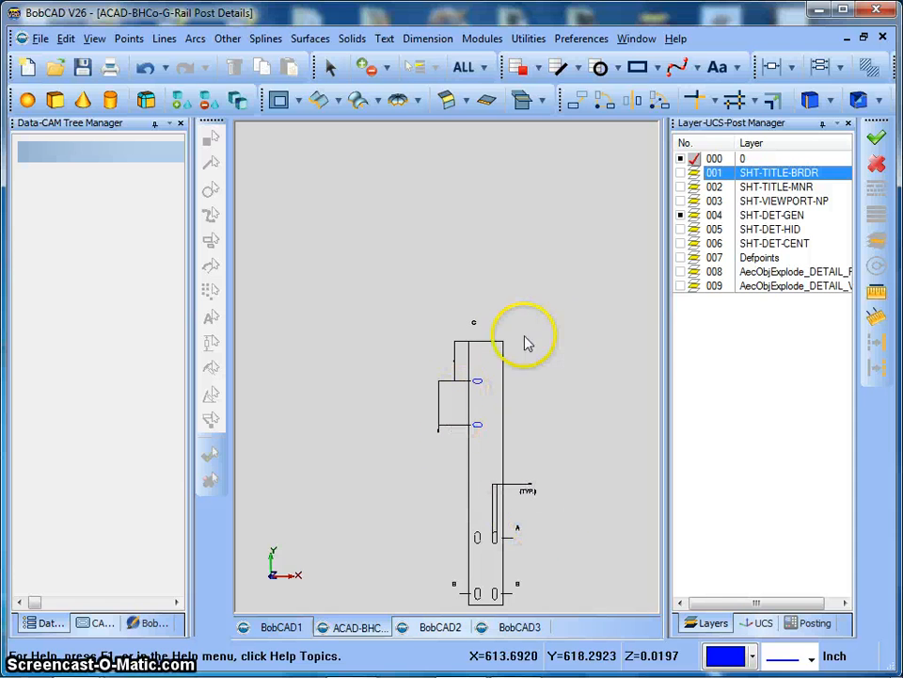
click(712, 327)
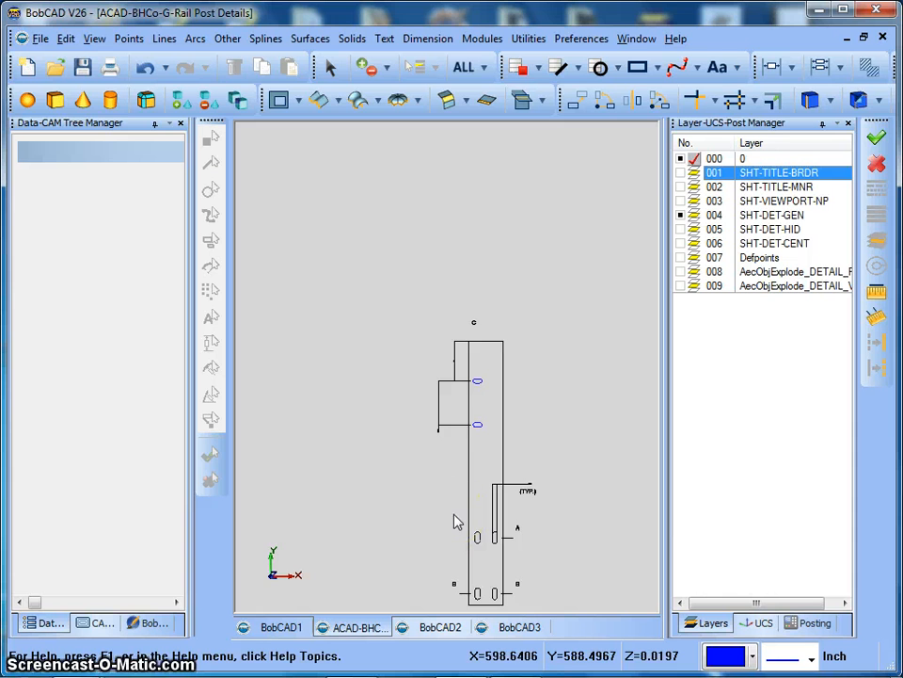
click(472, 416)
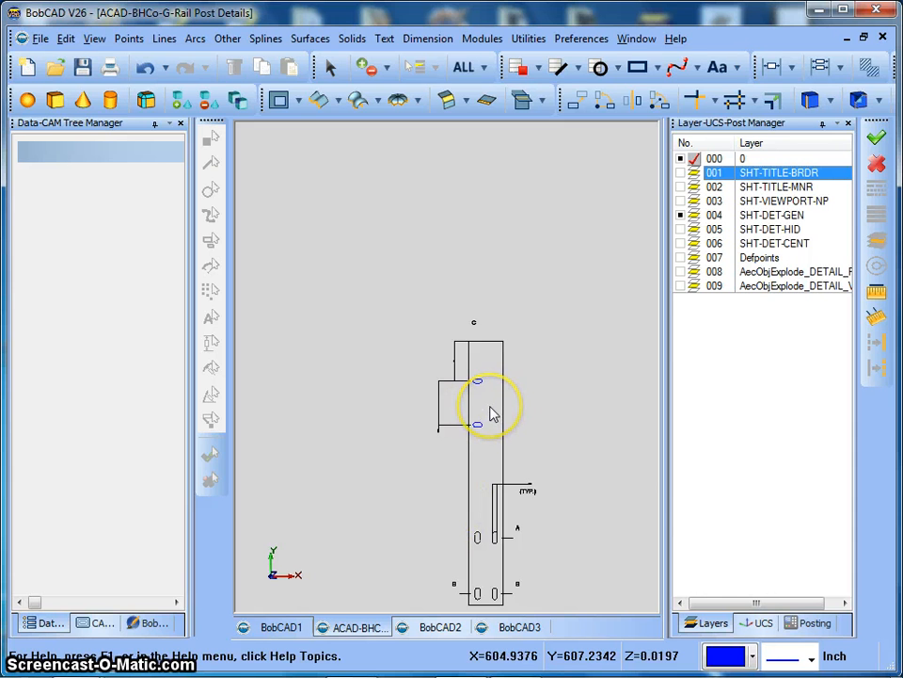
click(462, 403)
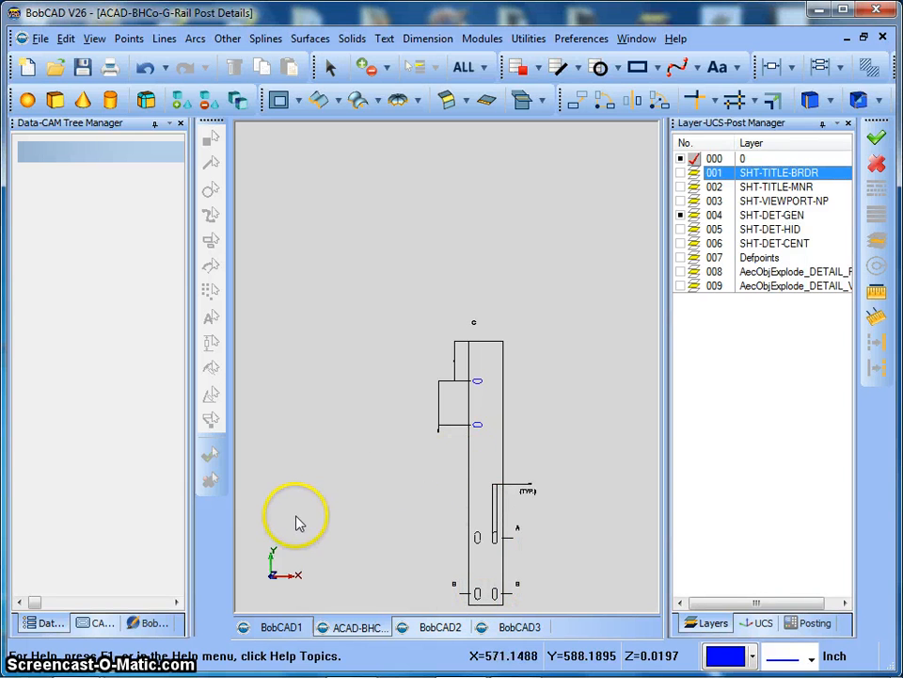
- Show the CAM tree and look through the milling job's tools, HaasVF.MillPst post processor and Machine Setup - 1 entries
click(143, 622)
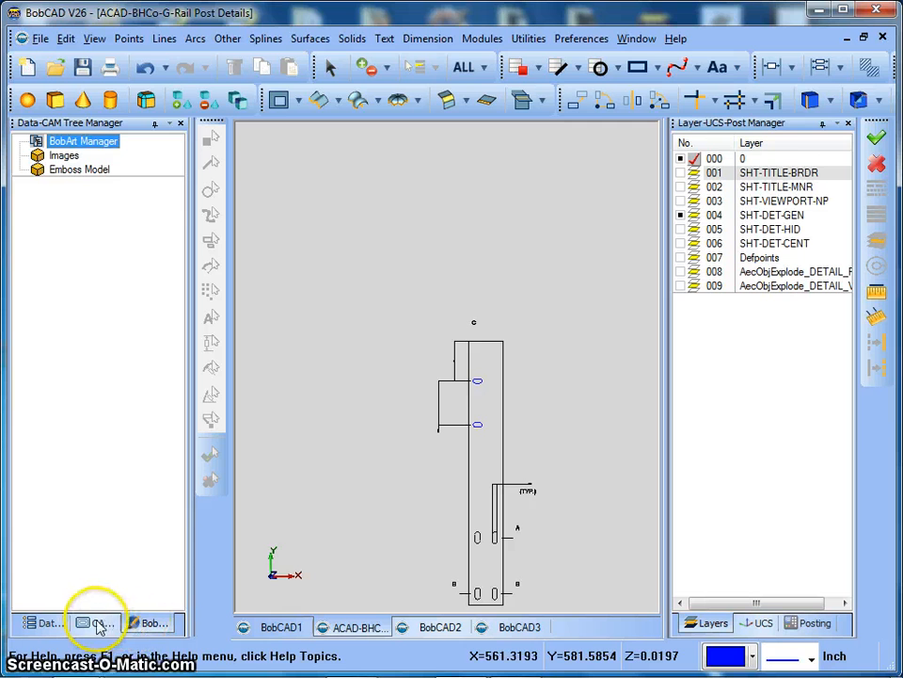
click(98, 623)
click(92, 198)
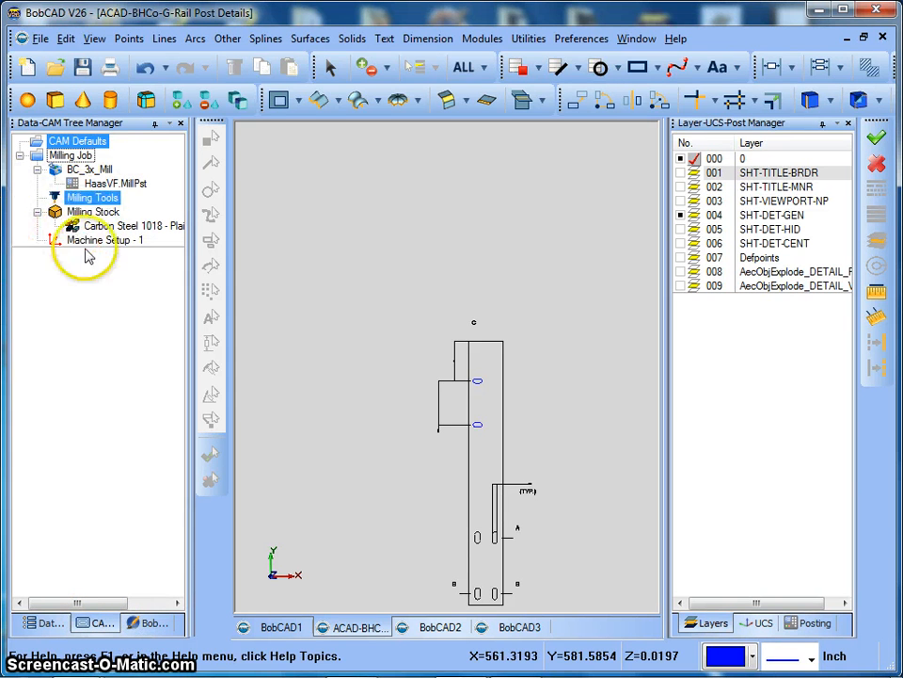
click(139, 184)
click(141, 240)
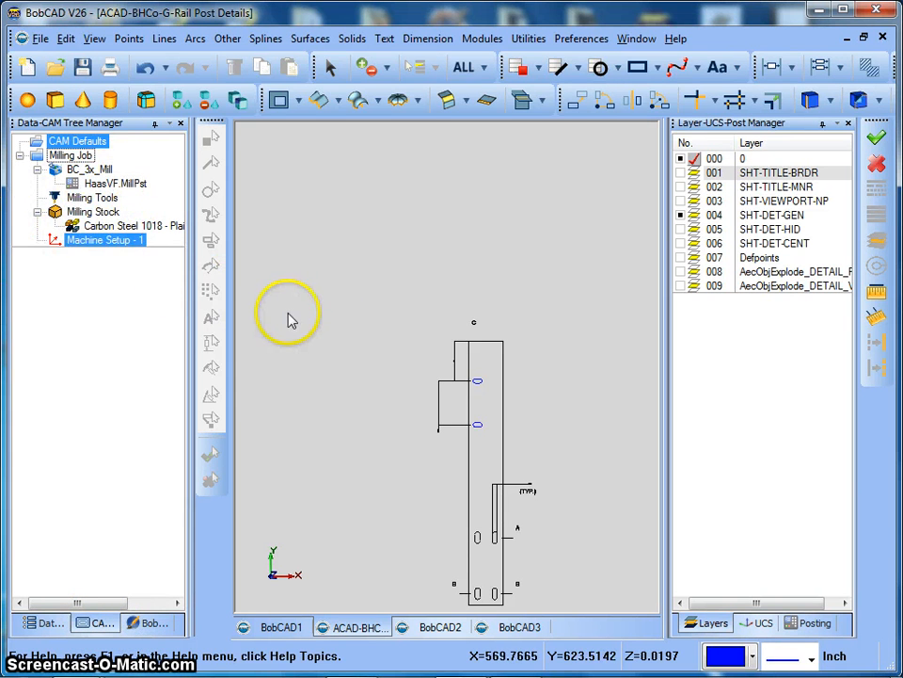